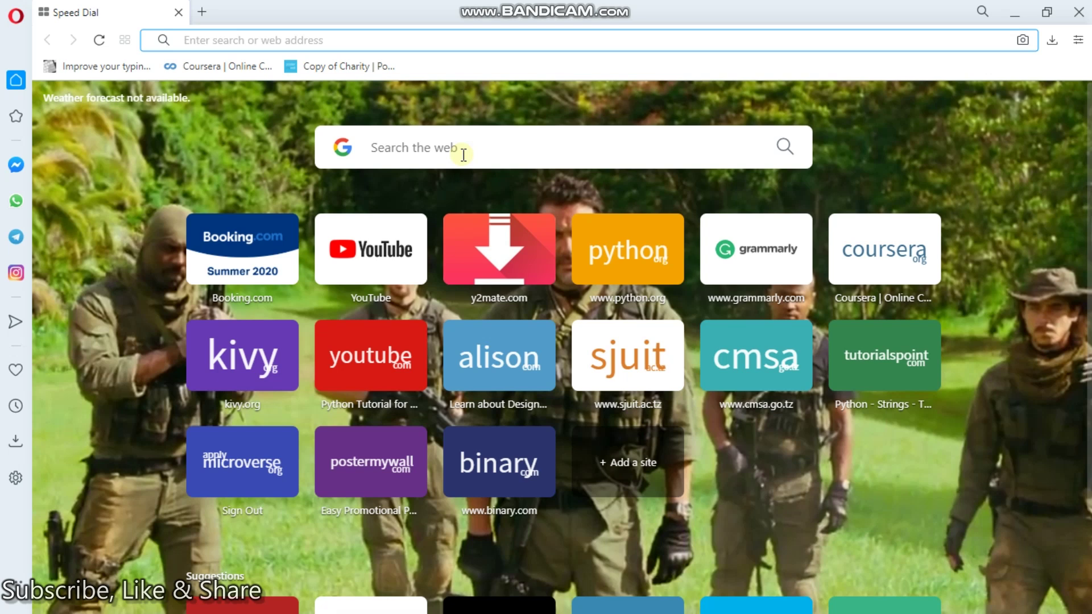
Step: Search Google for 'ajira portal' to find the Ajira Recruitment Portal
click(424, 149)
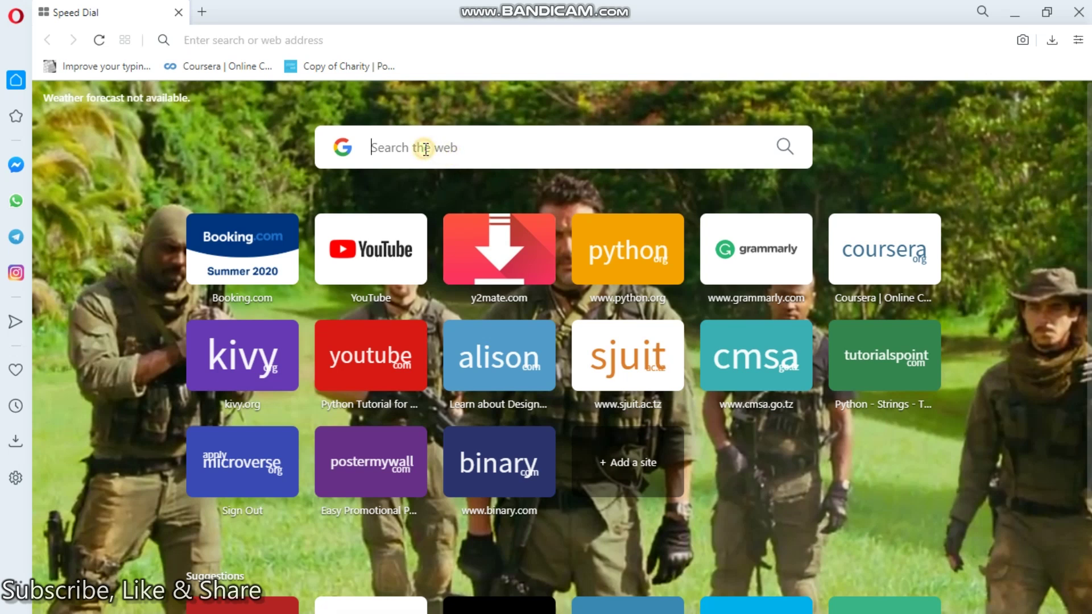
text(aji)
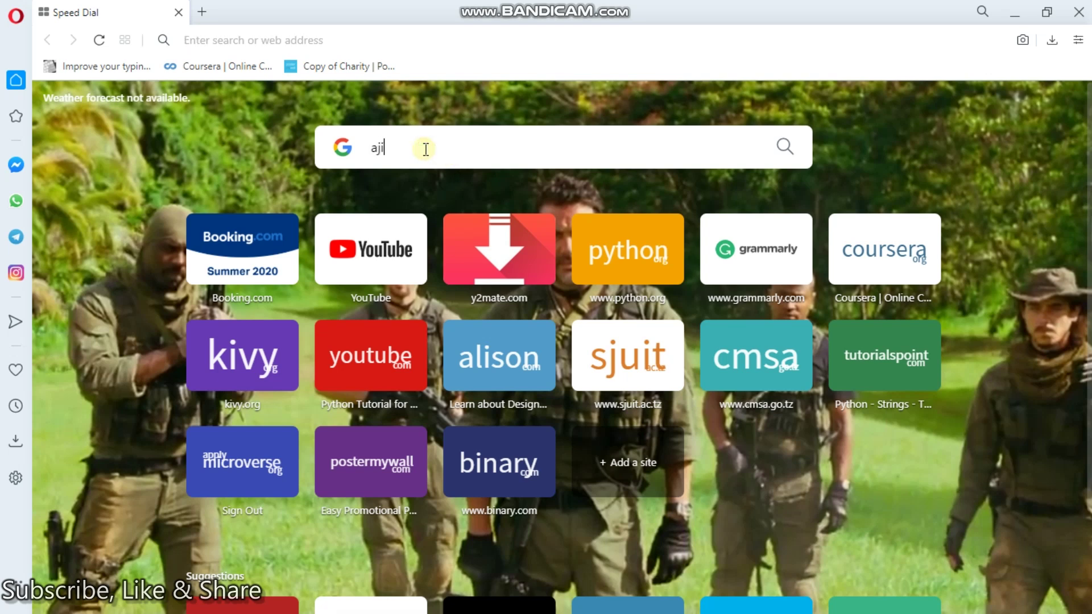
text(ra)
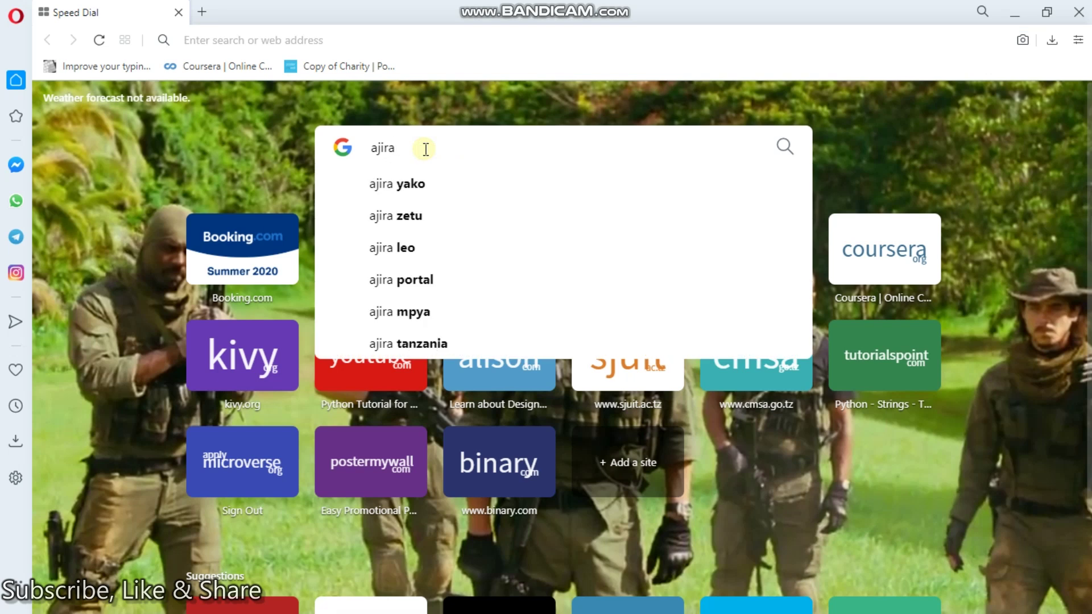
text( portal)
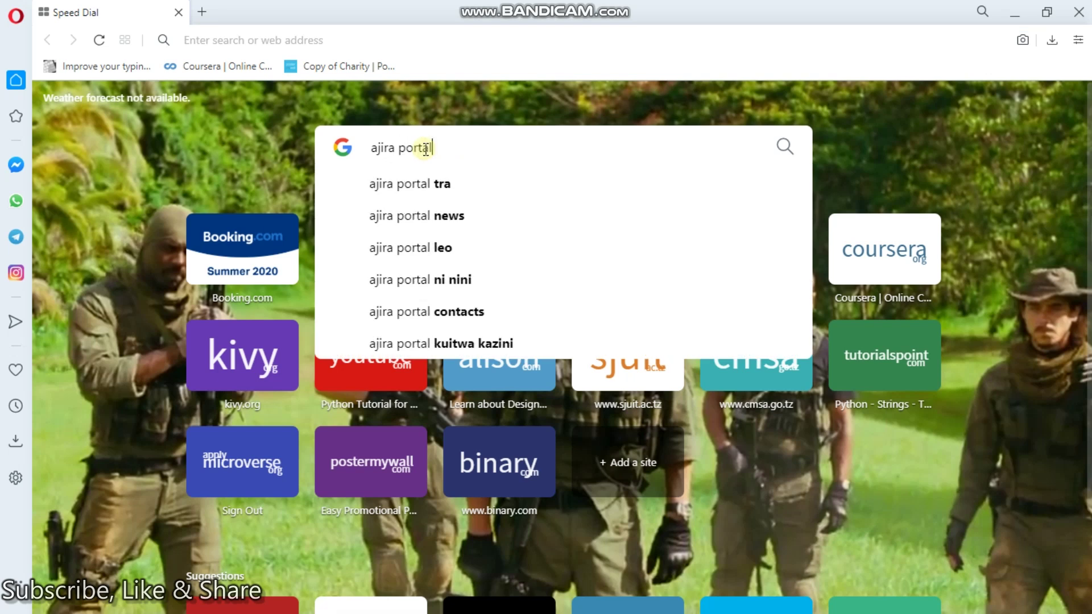
key(Return)
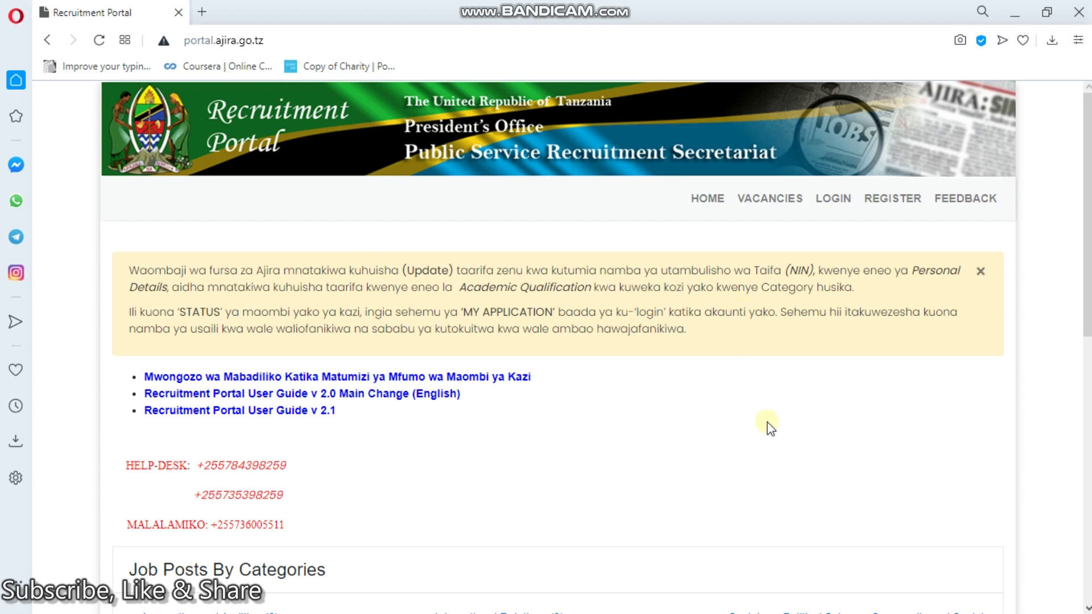
Step: Go to the Ajira portal's login page
scroll(771, 428, down, 5)
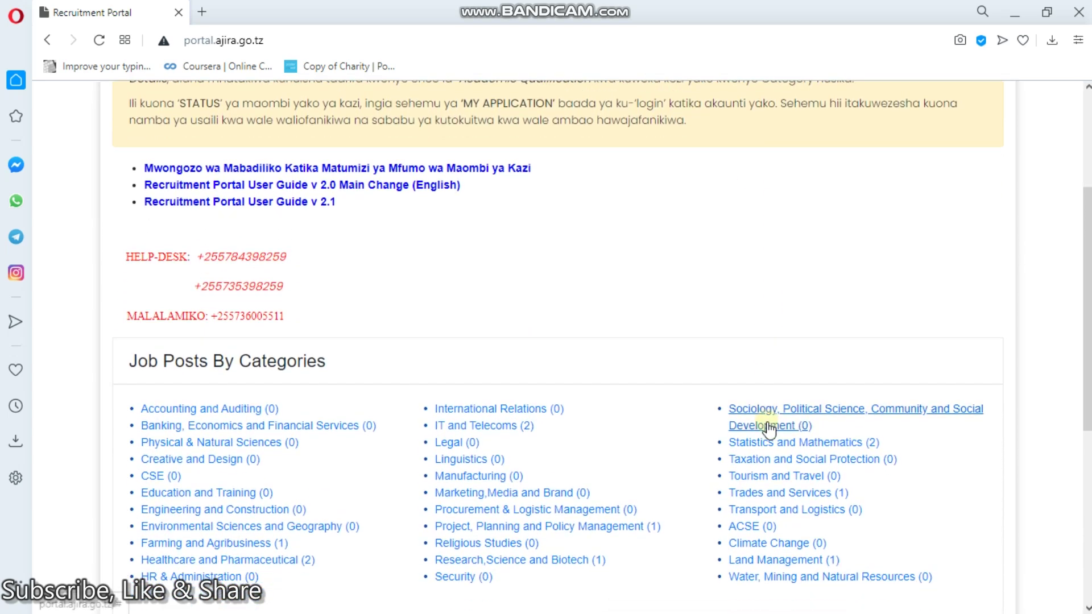
scroll(771, 427, up, 5)
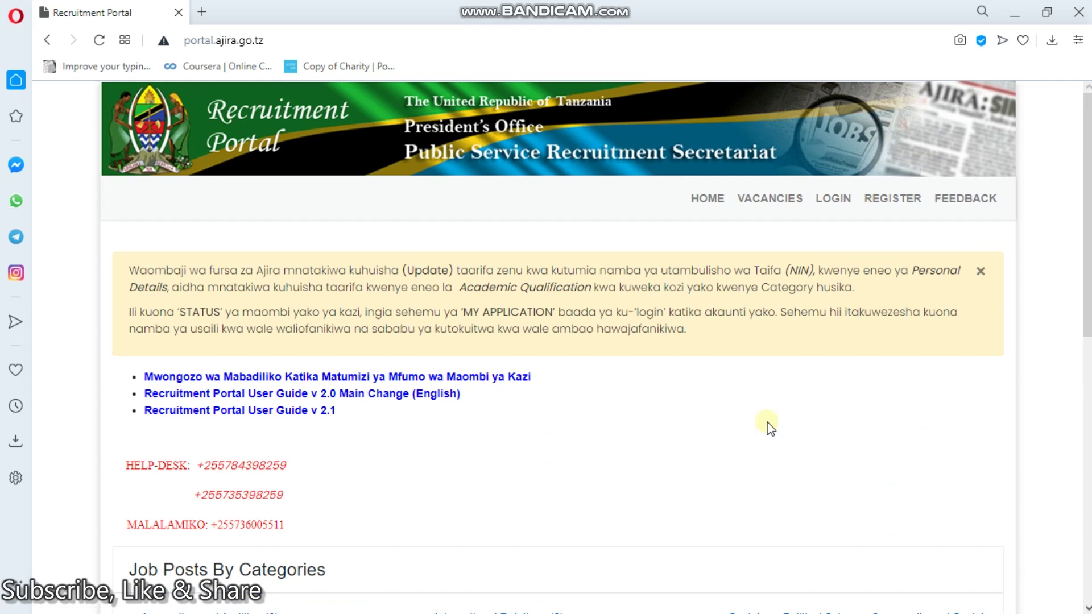
click(842, 204)
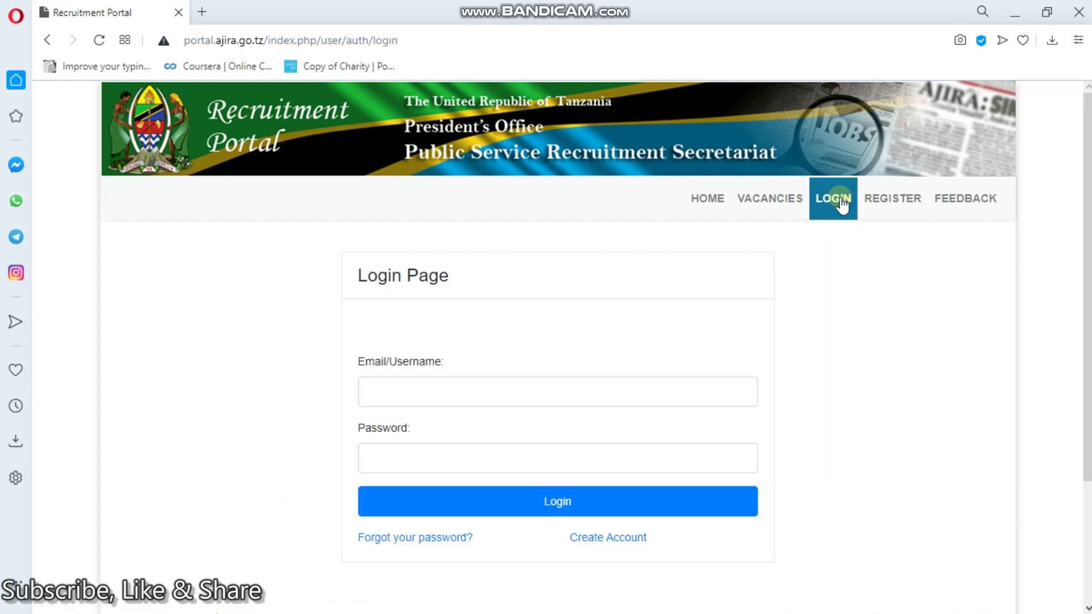
Step: Fill in the saved account e-mail from autofill and type the account password
click(401, 386)
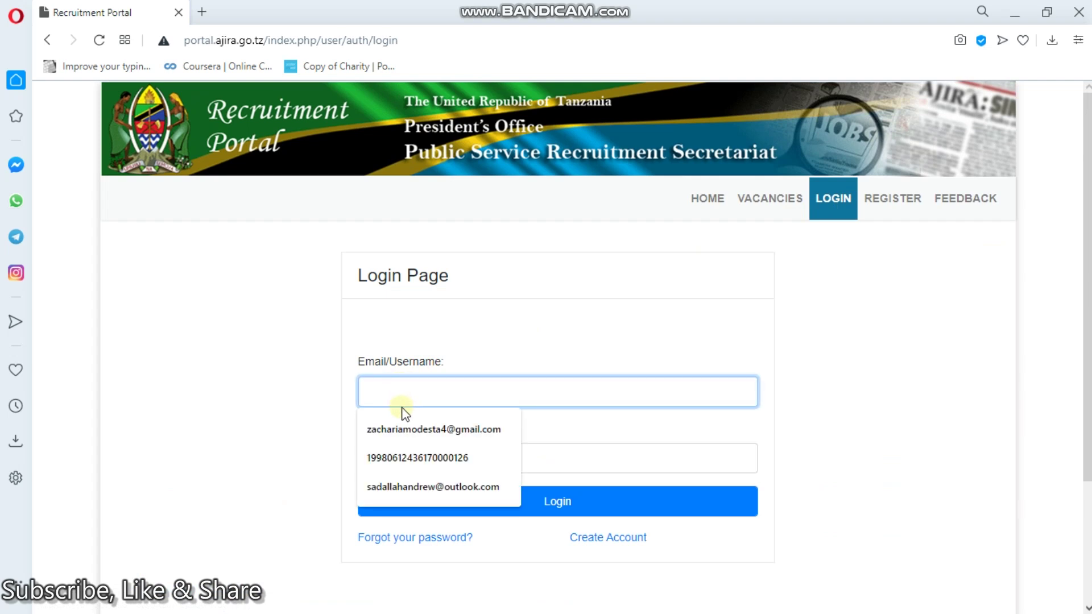
text(sada)
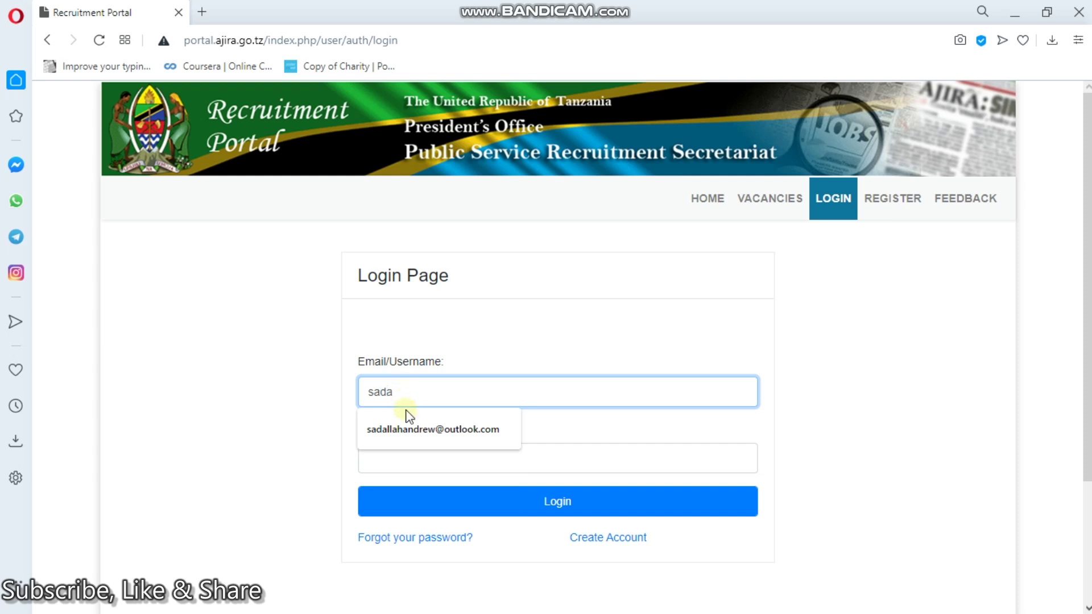
click(415, 427)
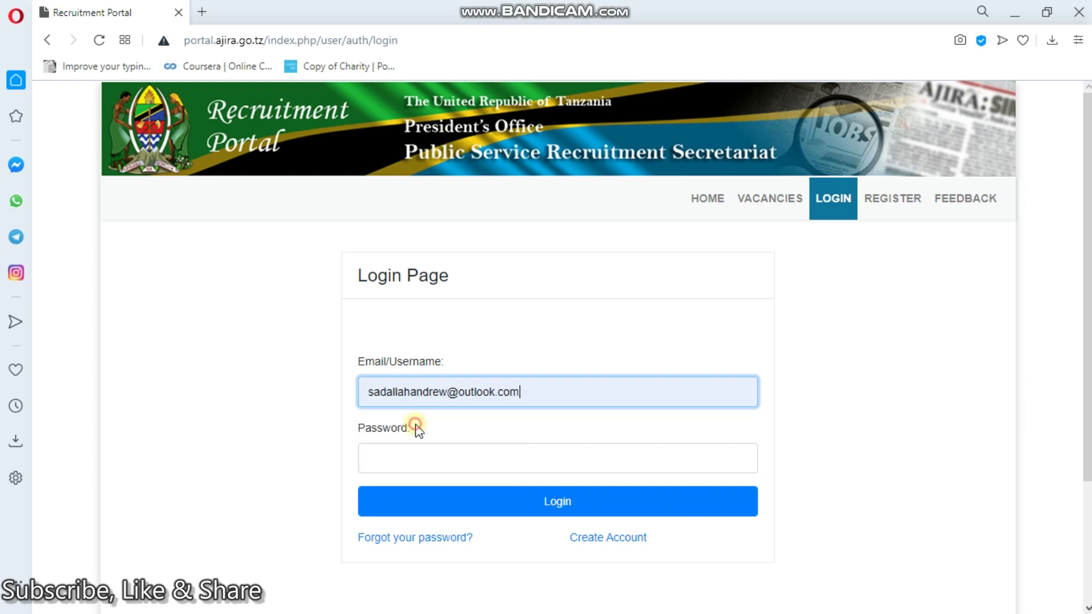
click(392, 460)
text(••••••••)
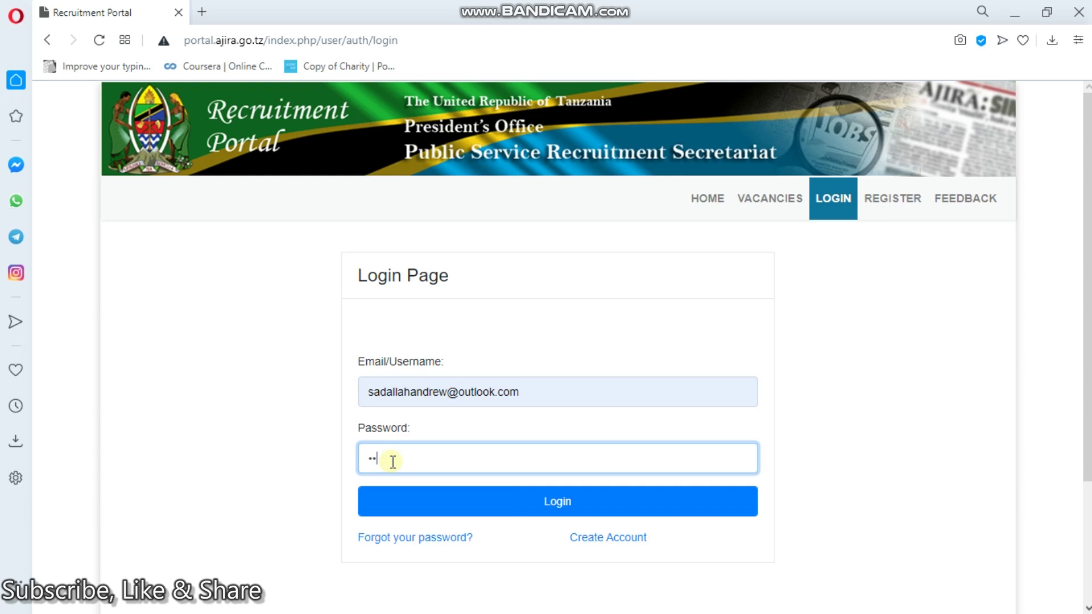
text(••••••••)
Step: Log in and view the applicant dashboard showing Application Tips and 0% profile completeness
click(501, 514)
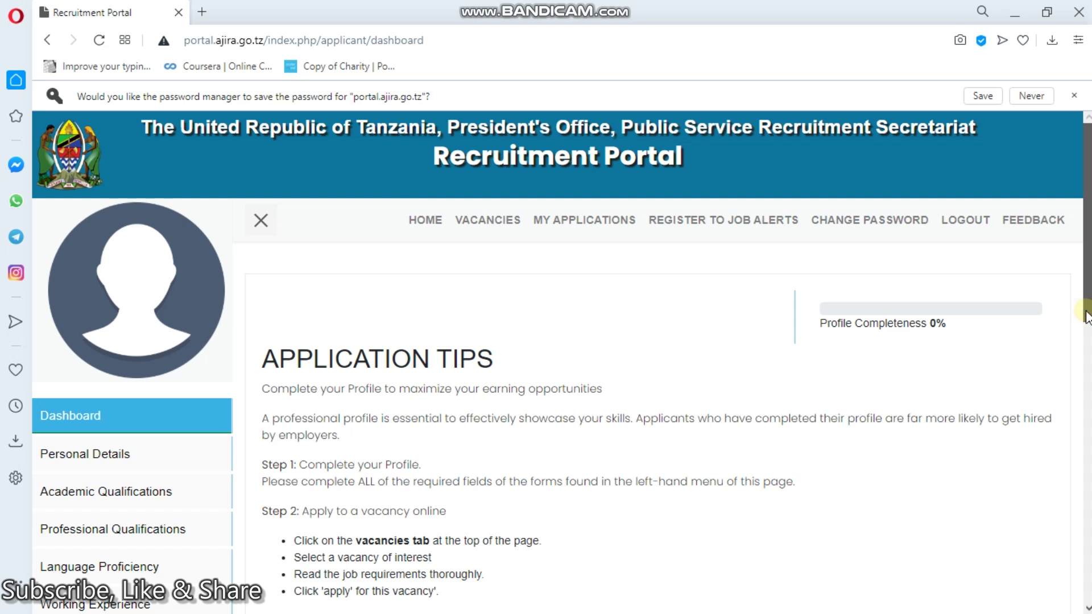
scroll(1086, 313, down, 1)
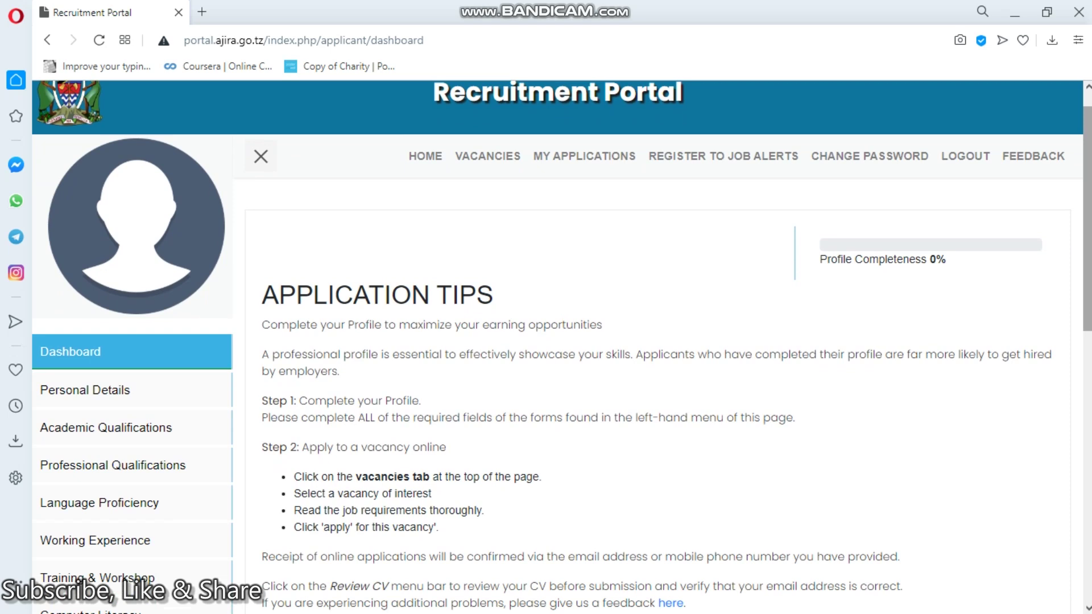
Step: Open Academic Qualifications and set Education Level to Ordinary Level (CSE), giving Programme Name CSE
click(181, 443)
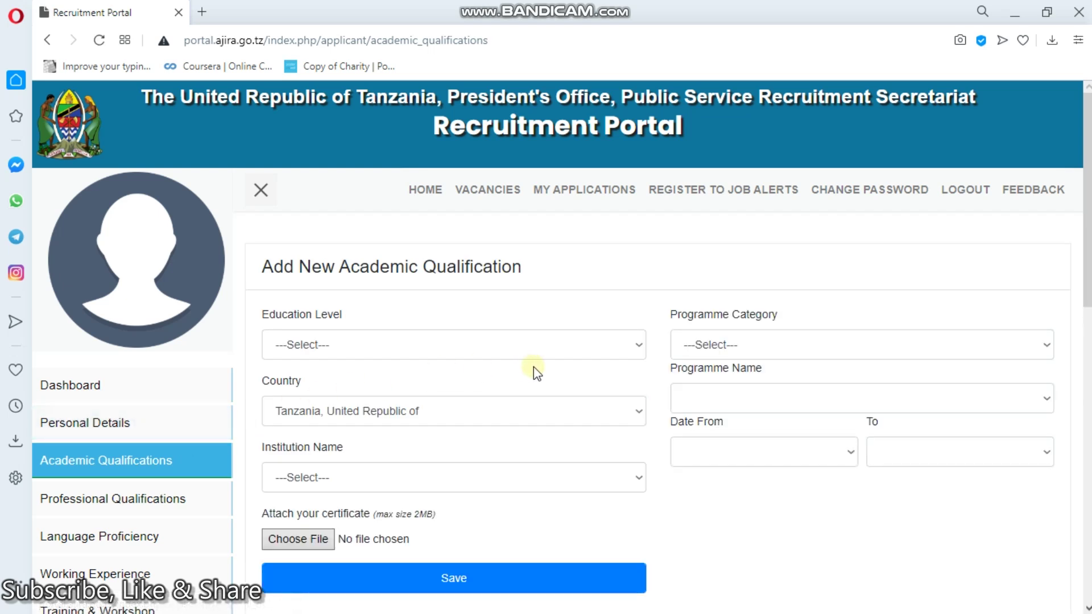
click(637, 347)
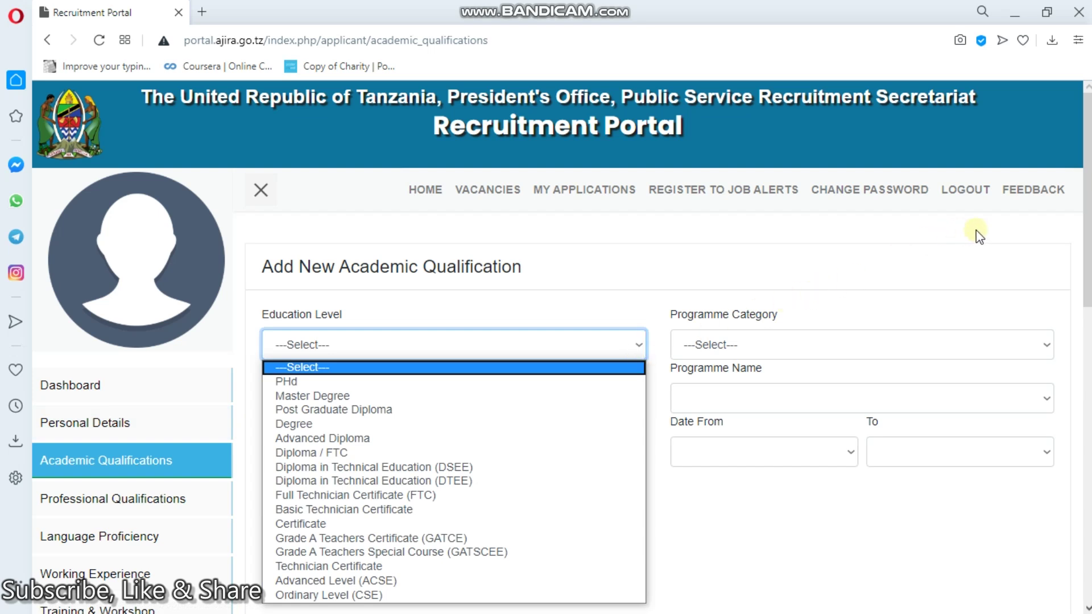
scroll(1086, 259, down, 1)
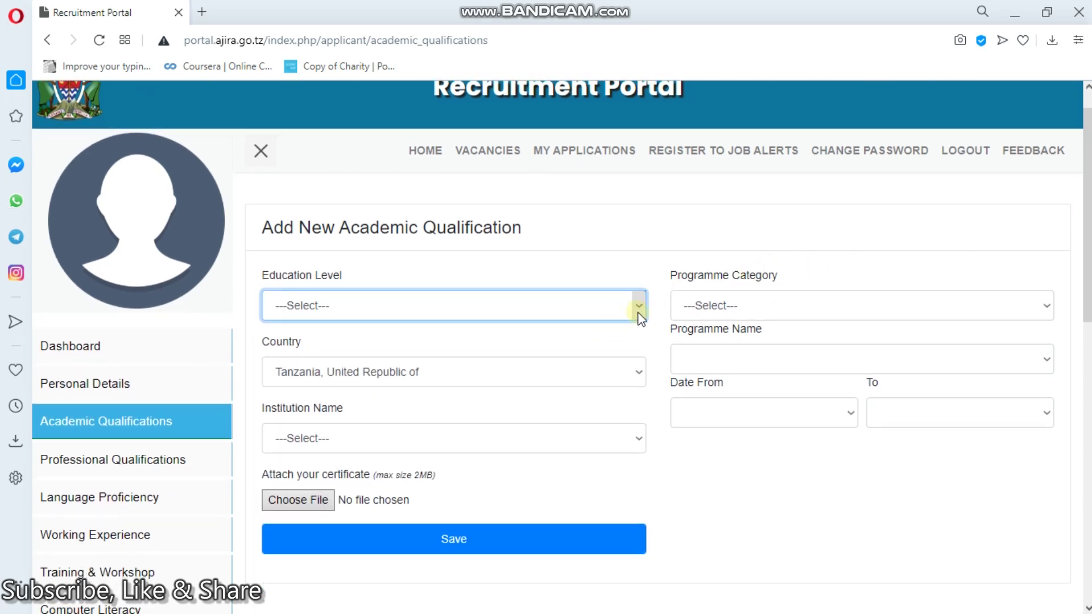
click(639, 306)
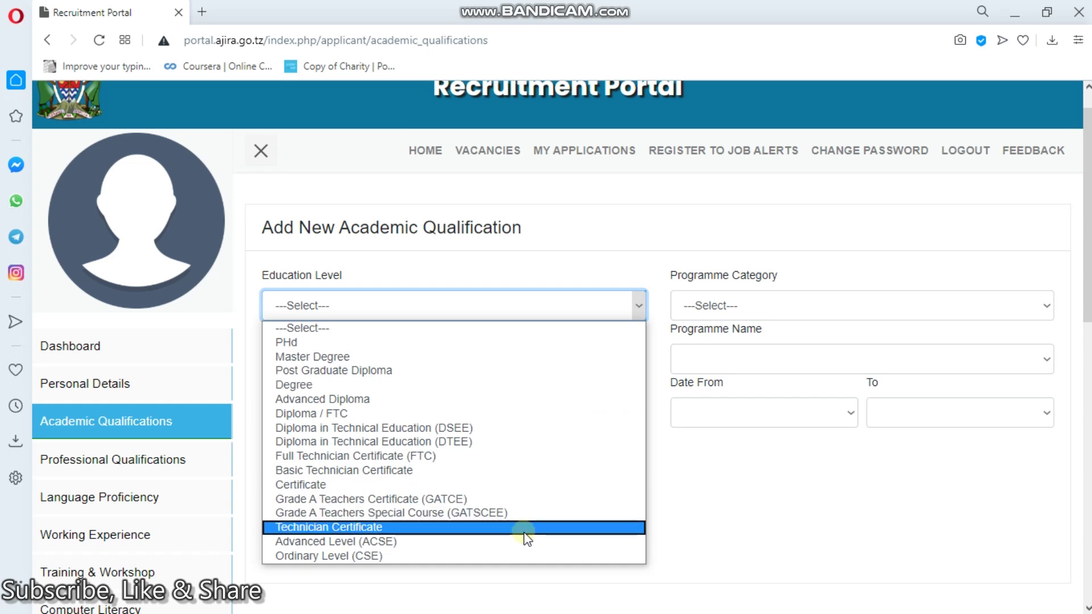
click(730, 490)
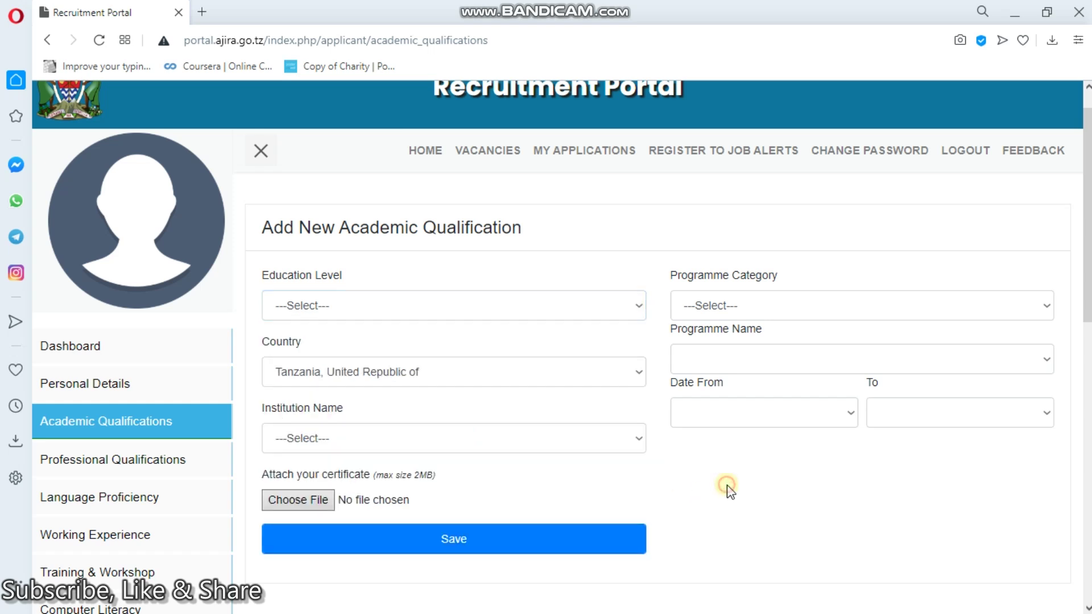
click(639, 305)
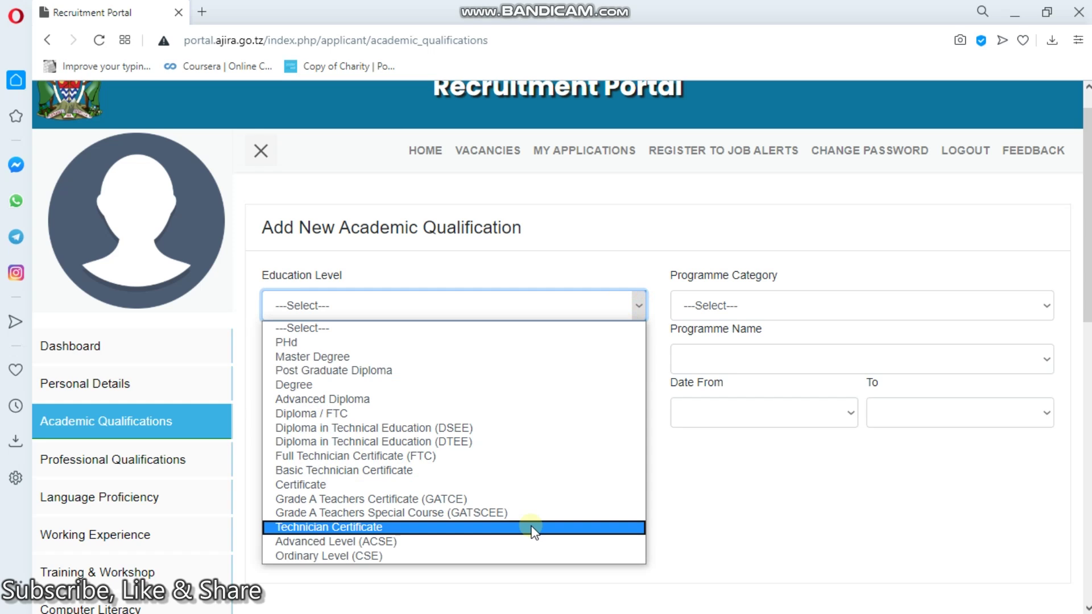
click(510, 552)
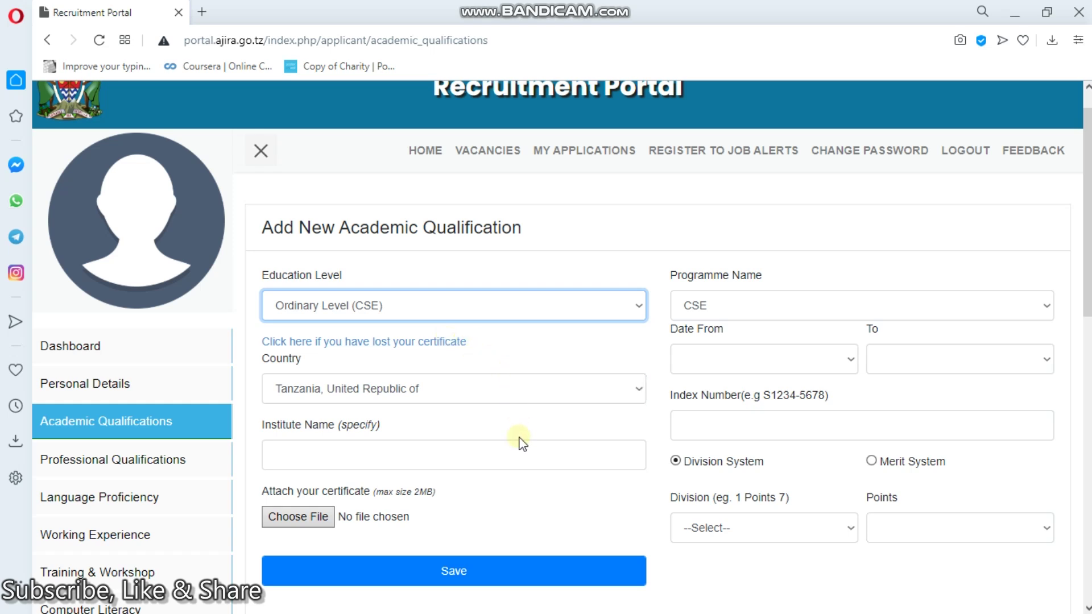
Step: Start attaching a certificate and browse the Documents and OneDrive Documents folders
click(305, 519)
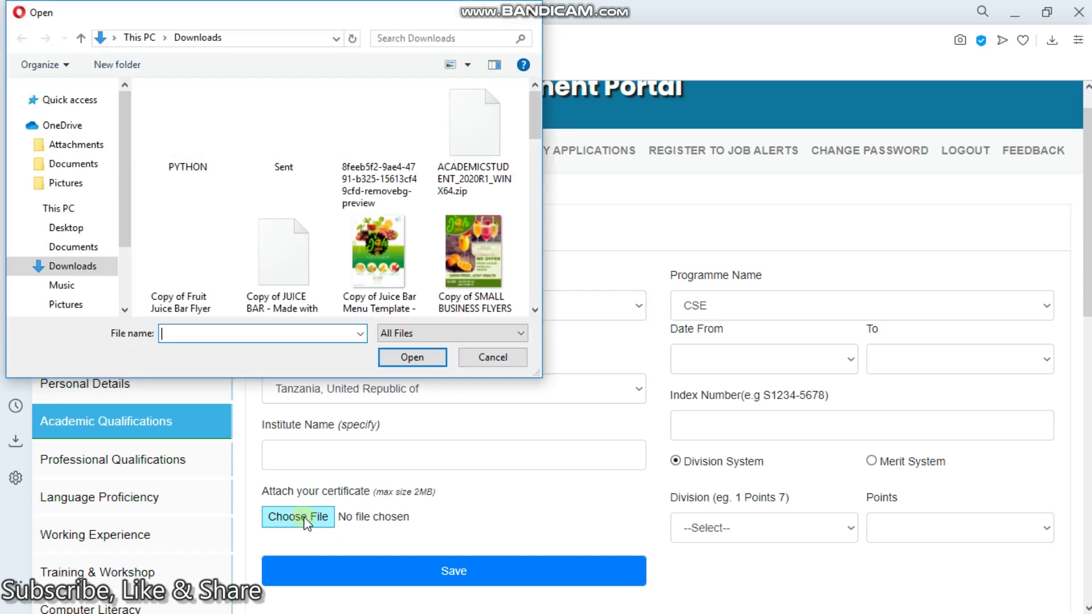
click(97, 248)
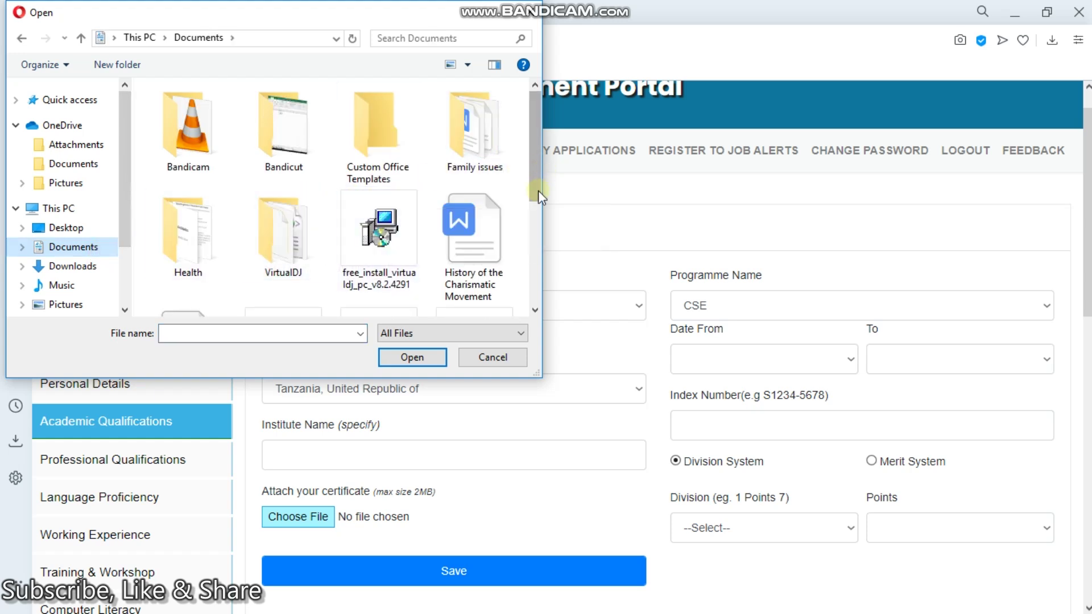
drag(538, 190, 533, 312)
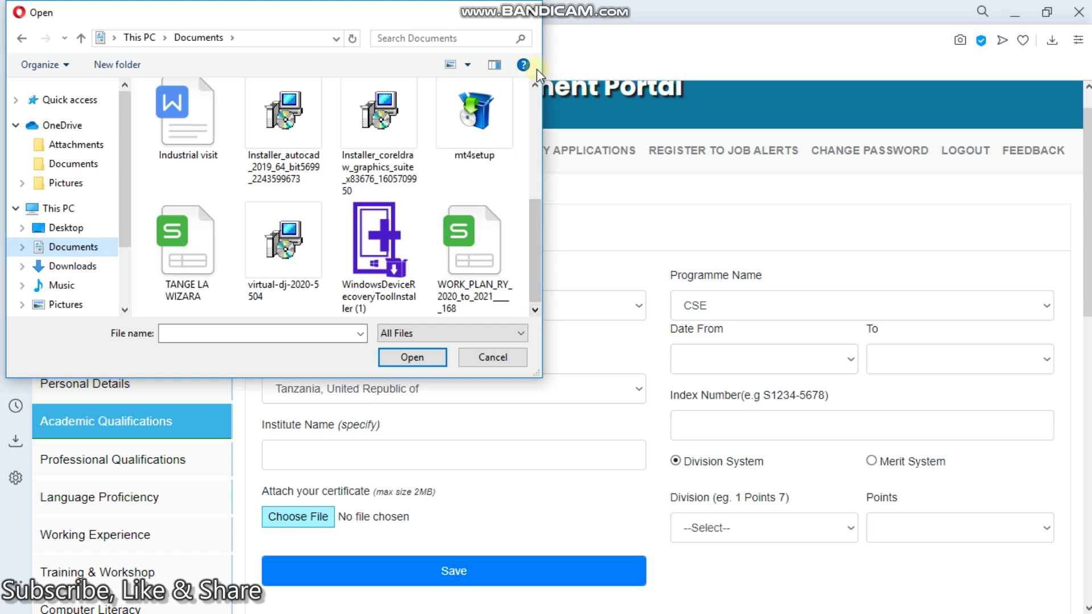
click(535, 86)
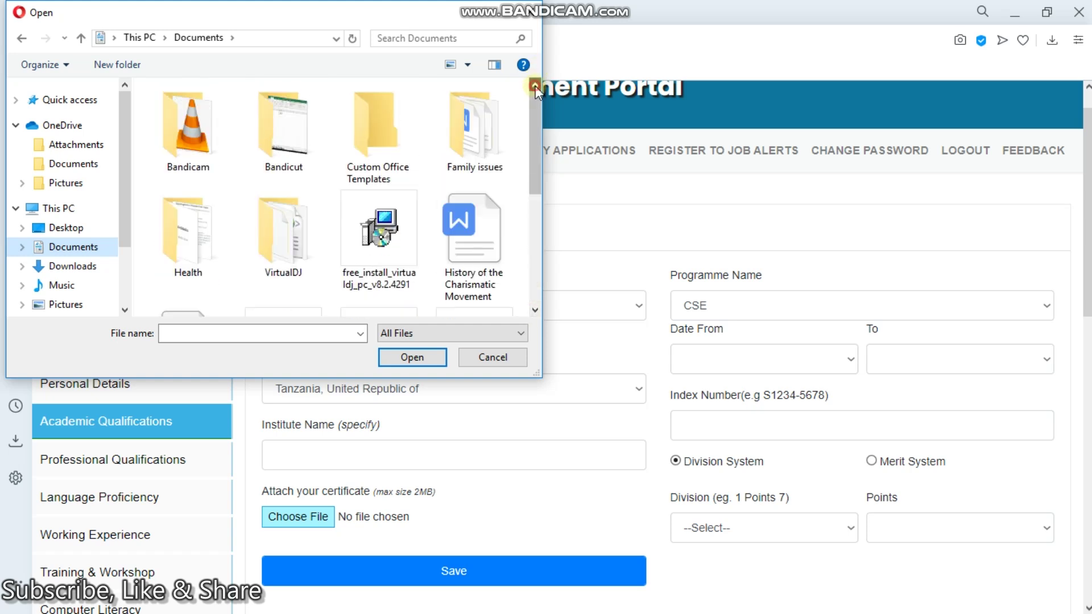
click(101, 163)
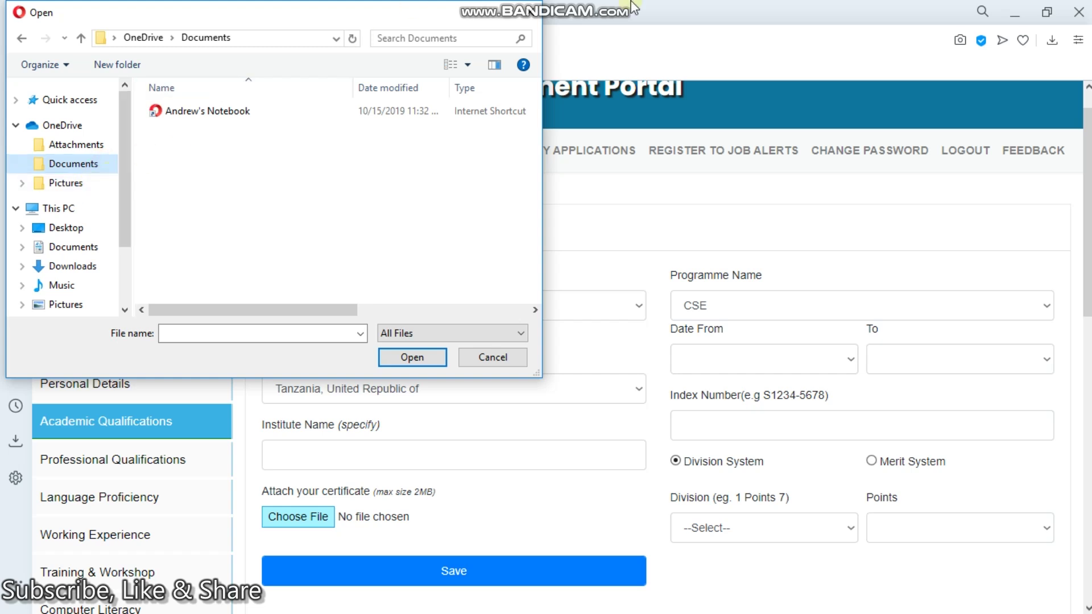
Step: Open the HPSCANS folder on drive D and attach Endrew 1.pdf as the certificate
mouse_move(625, 5)
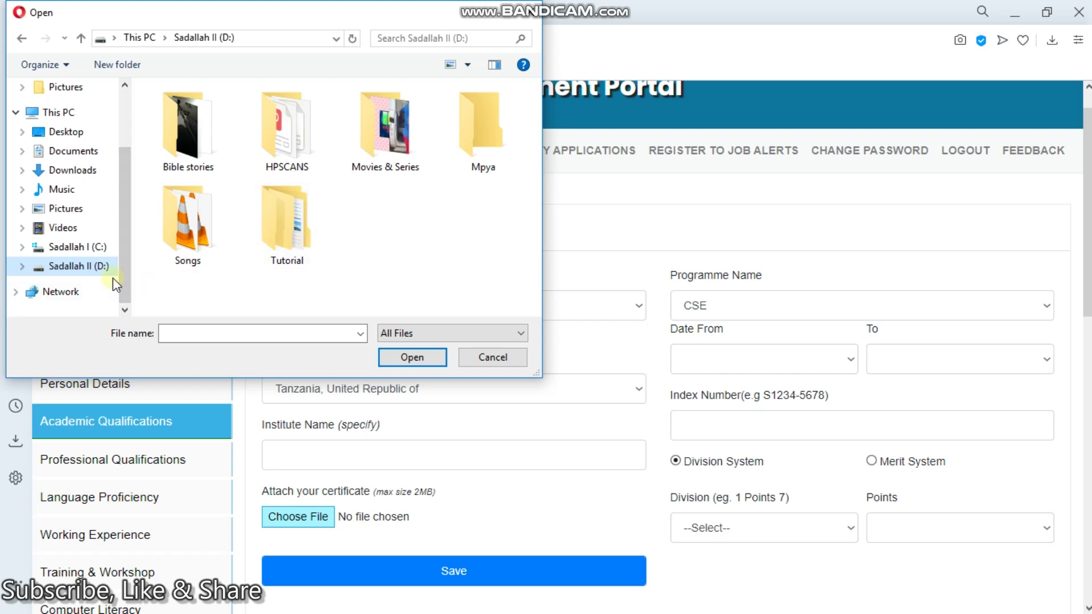
double_click(258, 140)
click(258, 143)
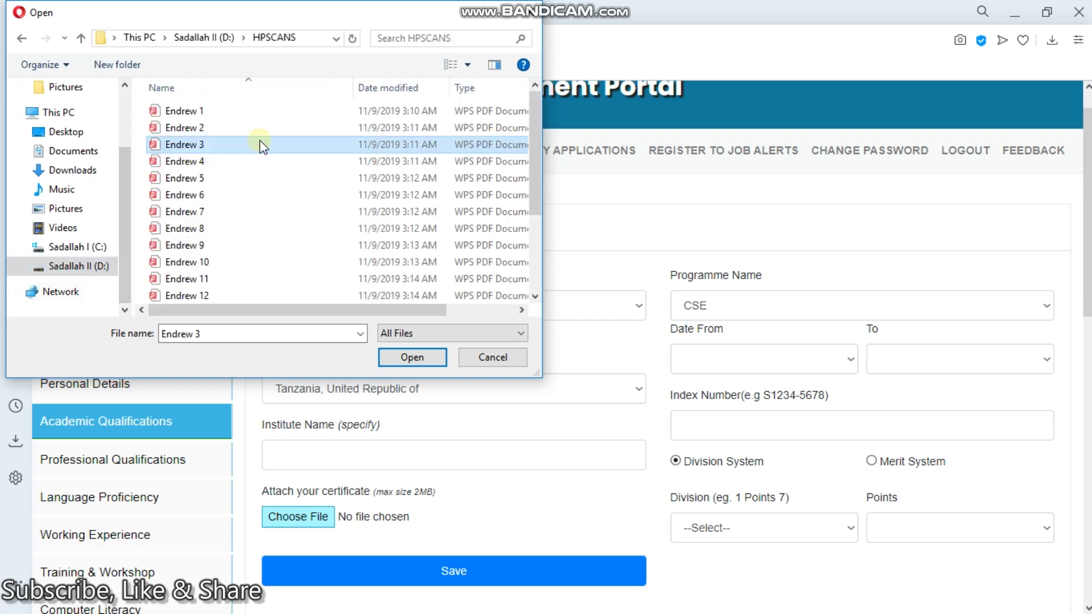
click(534, 291)
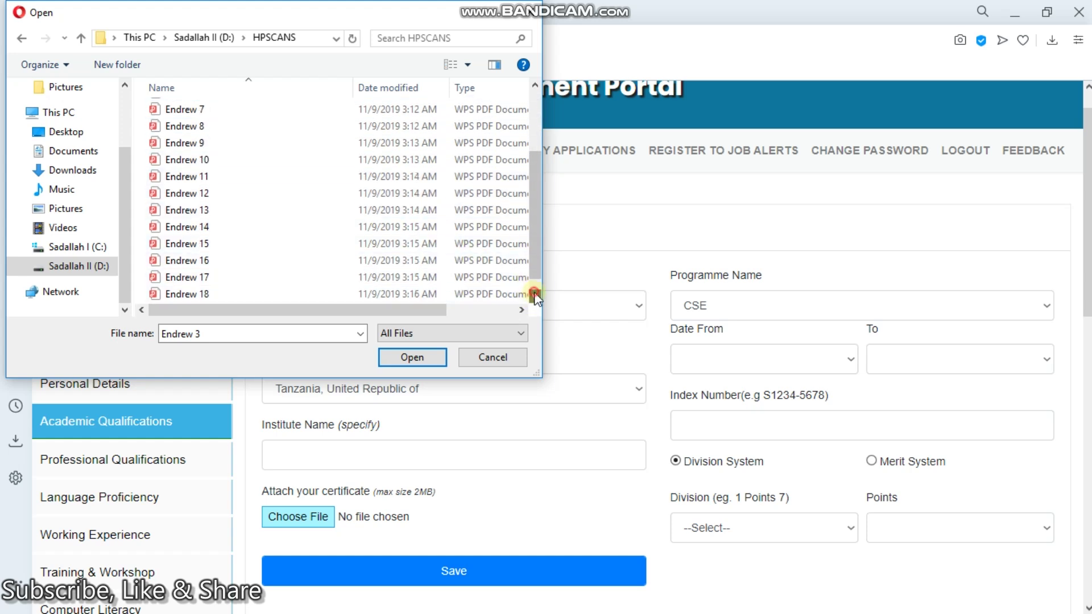
click(534, 294)
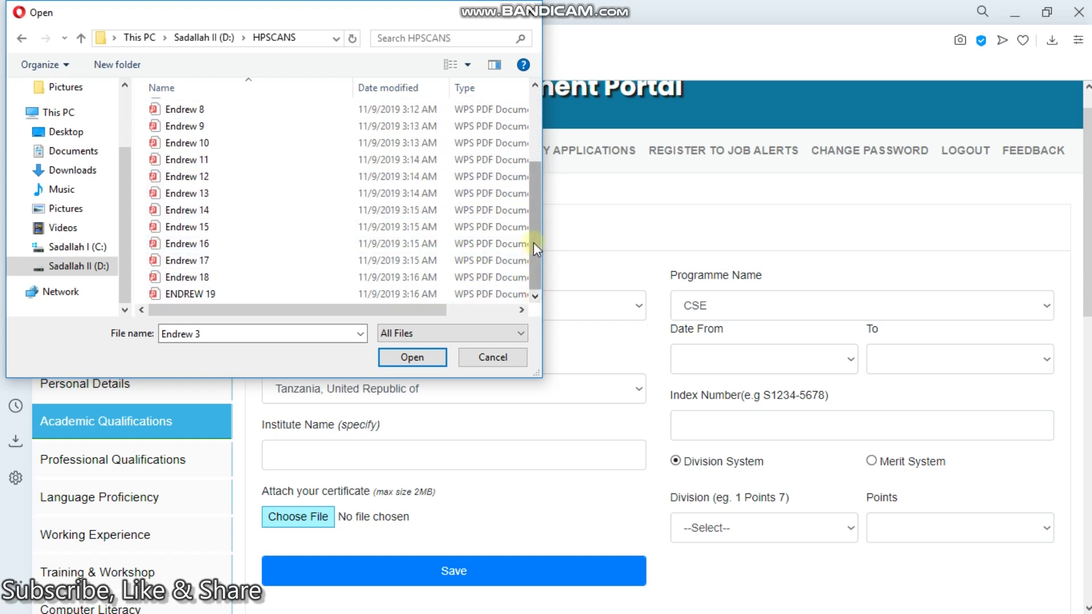
drag(533, 242, 533, 162)
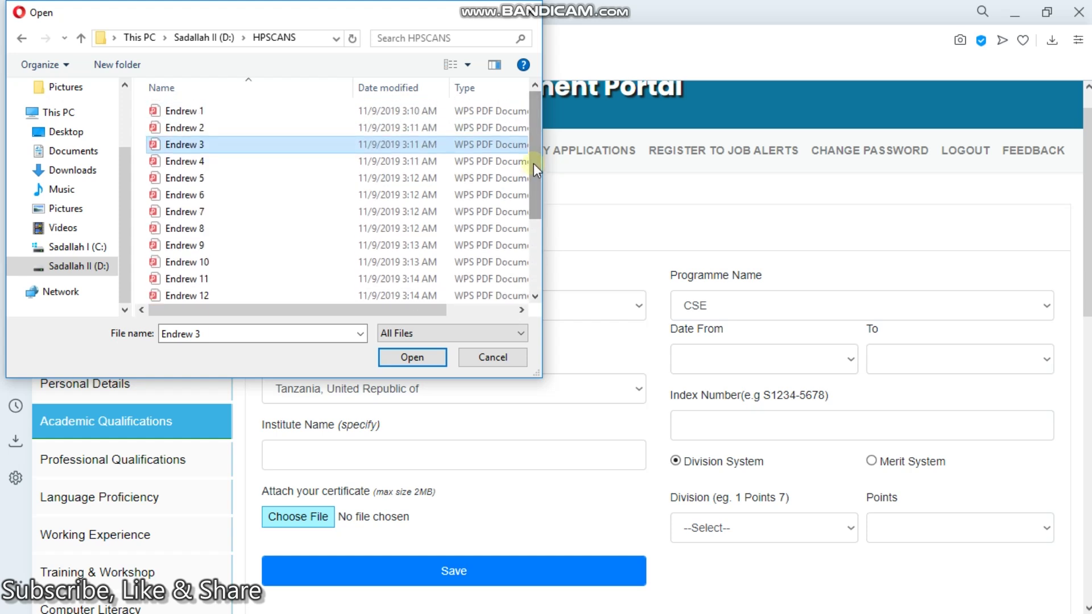
click(370, 113)
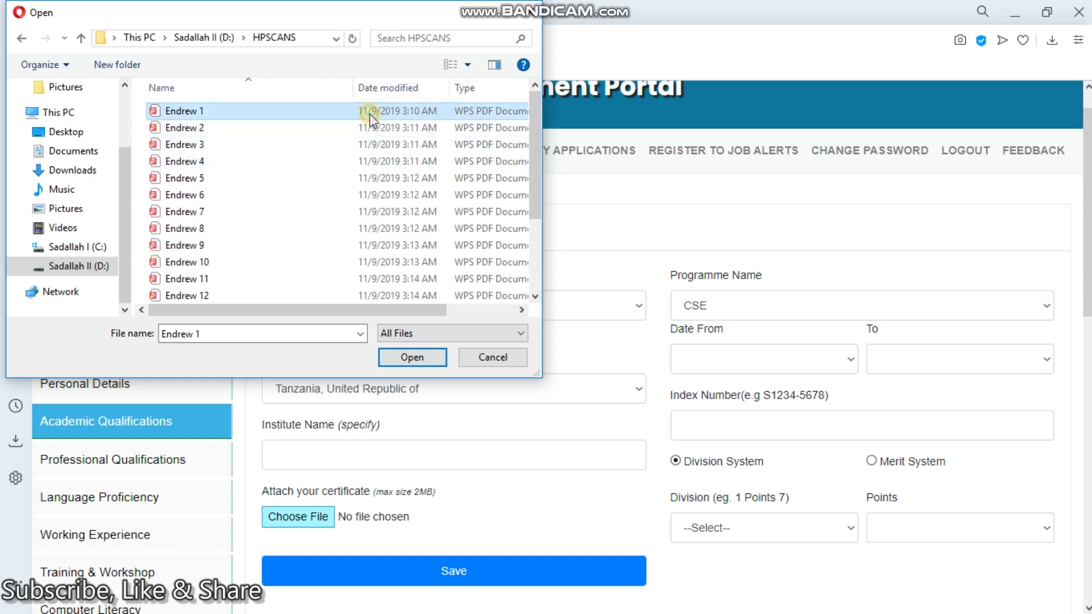
click(411, 357)
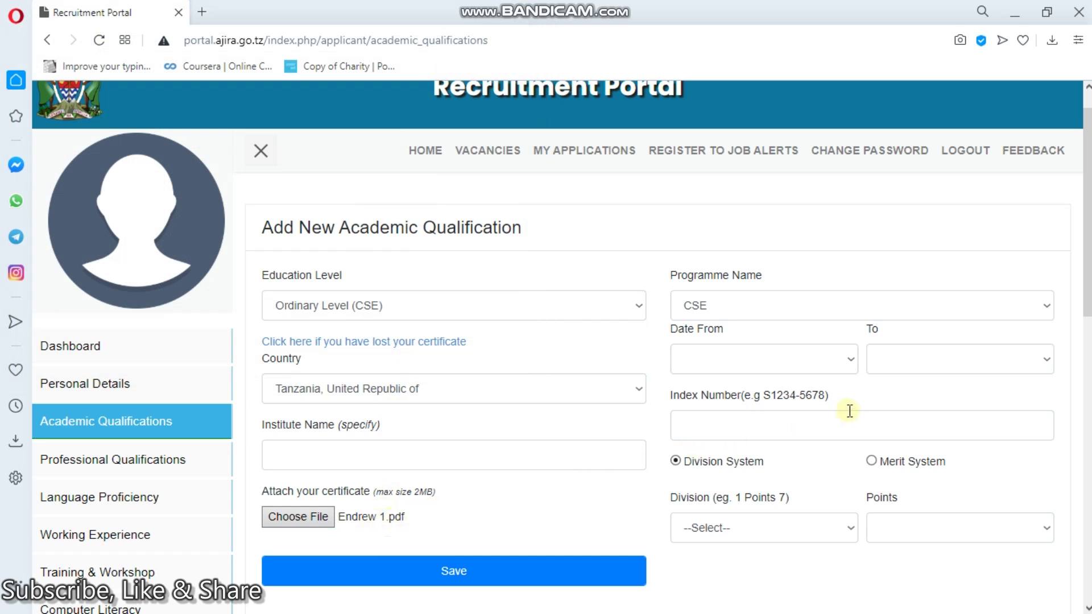
Step: Reopen the certificate file chooser and cancel it, leaving no file attached
drag(1086, 307, 1086, 364)
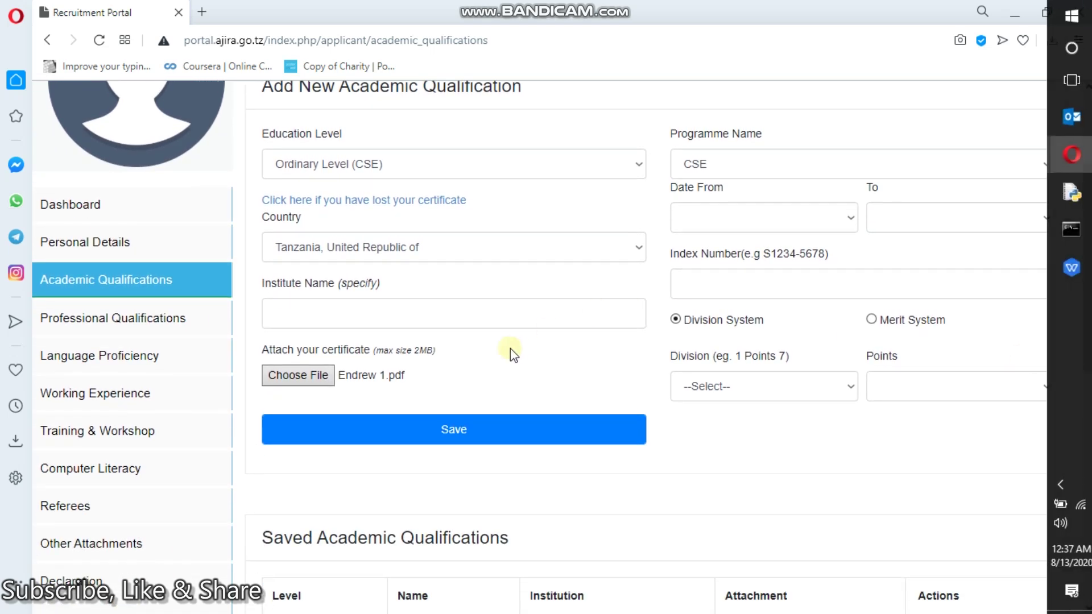
click(368, 378)
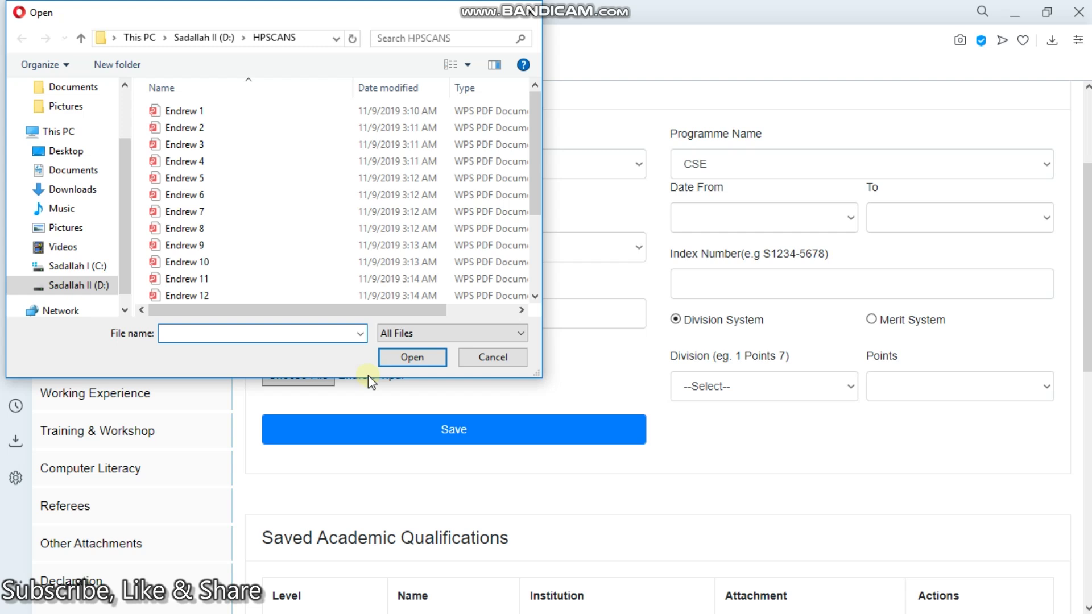
click(499, 358)
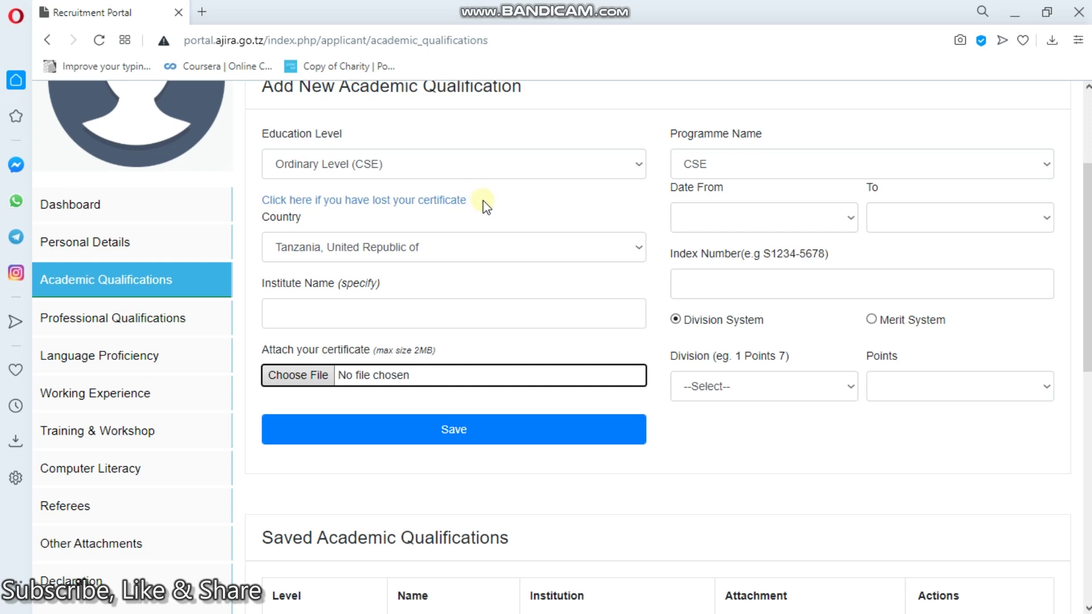
Step: Confirm Education Level remains Ordinary Level (CSE)
click(643, 166)
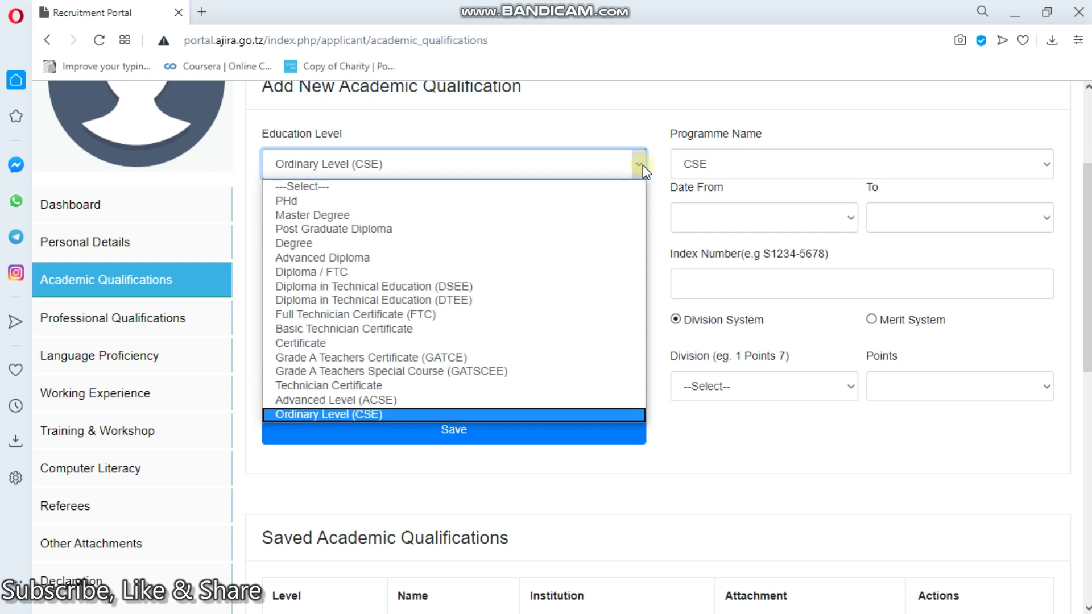
click(642, 166)
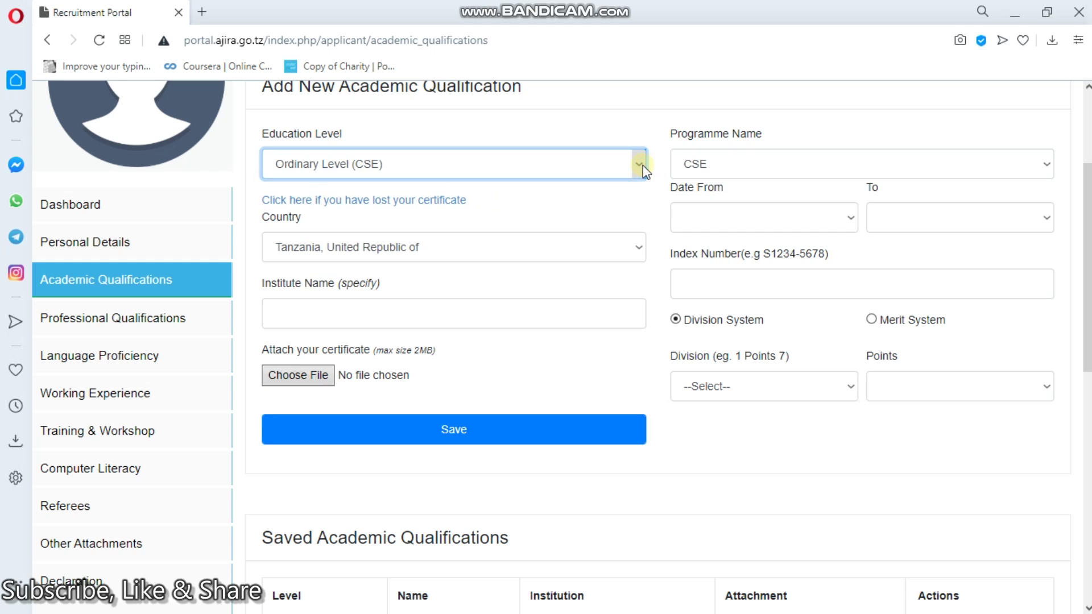
click(643, 166)
click(643, 166)
Step: Attach Endrew 2.pdf as the certificate in place of Endrew 1.pdf, then Save
click(319, 372)
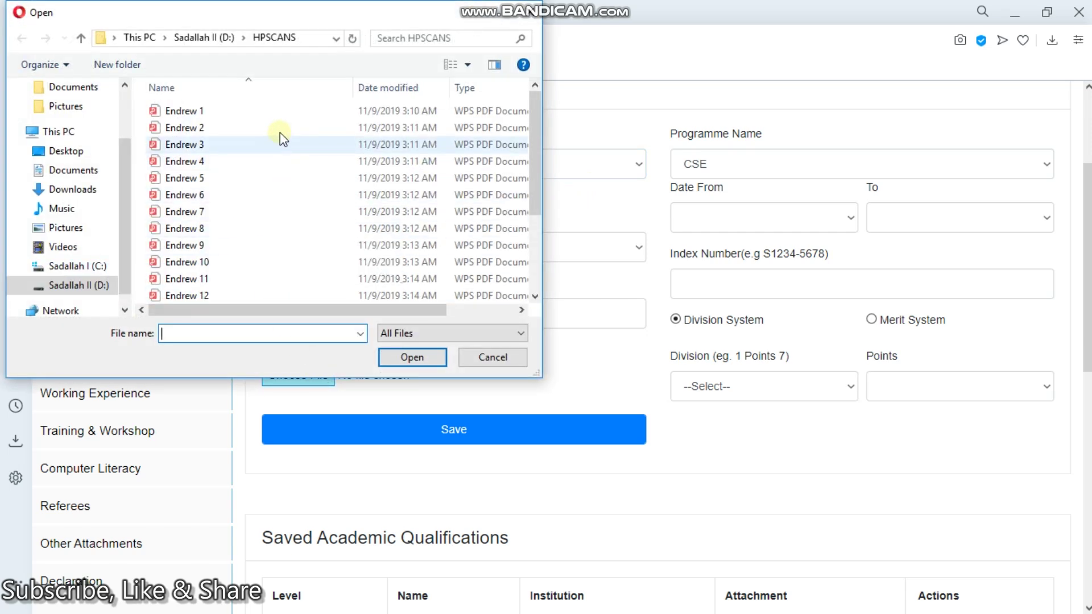
click(278, 115)
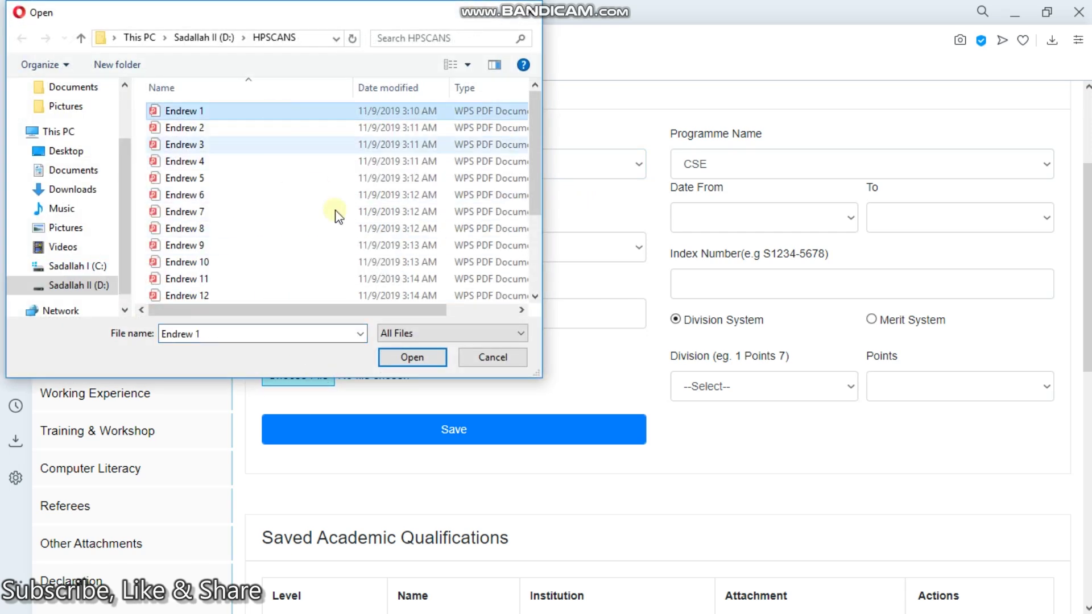
click(407, 358)
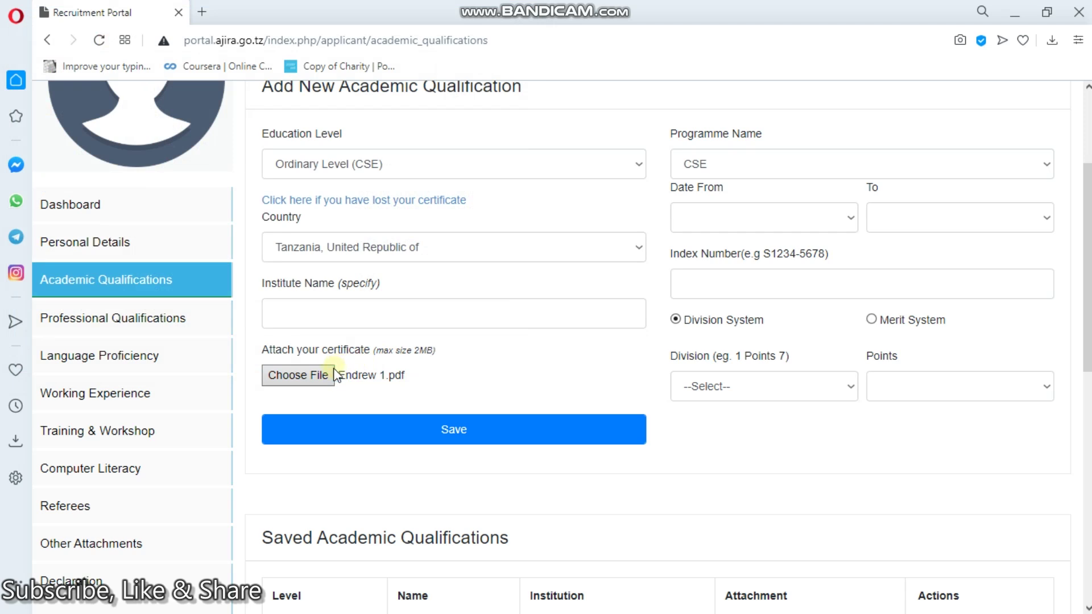
click(317, 378)
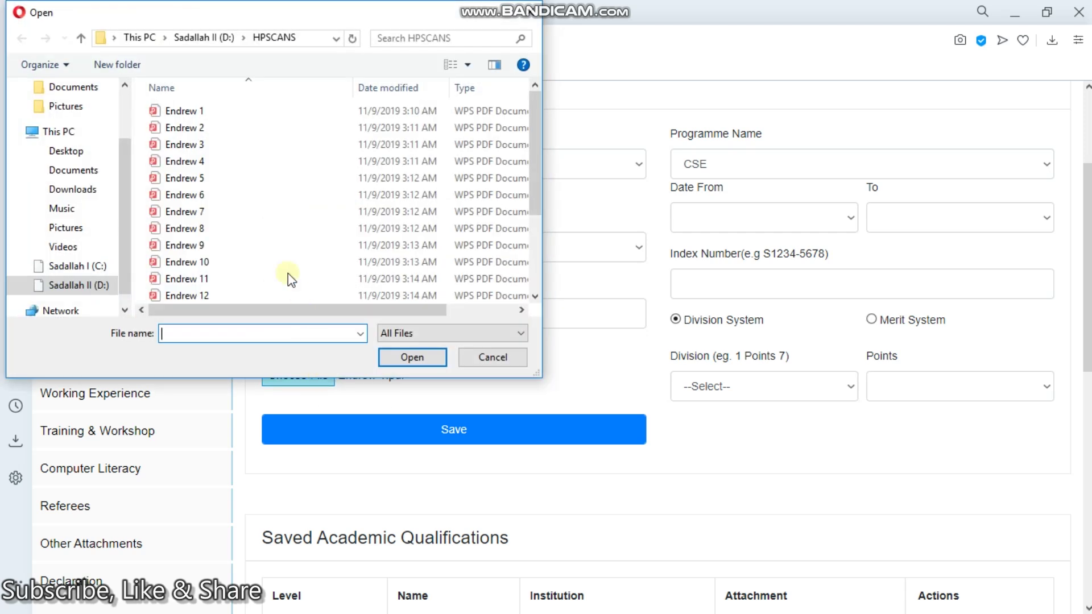
click(229, 134)
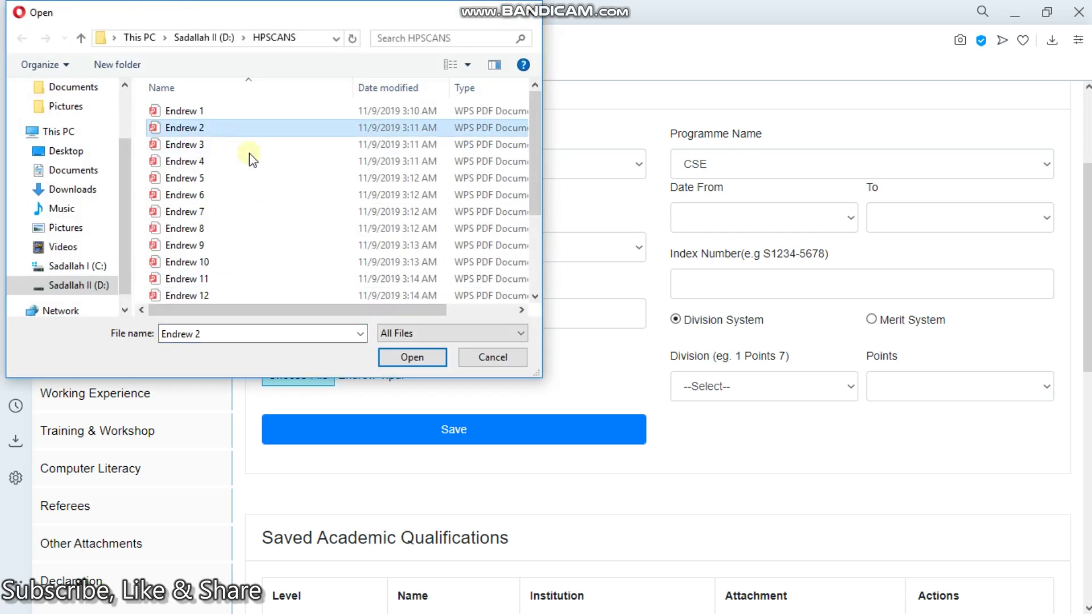
click(397, 357)
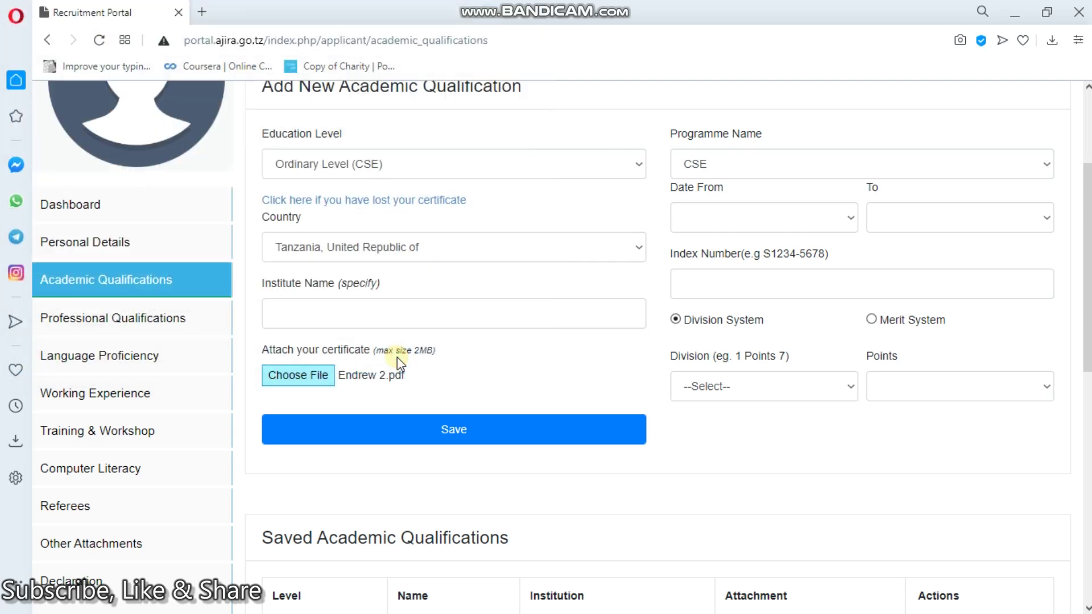
click(469, 428)
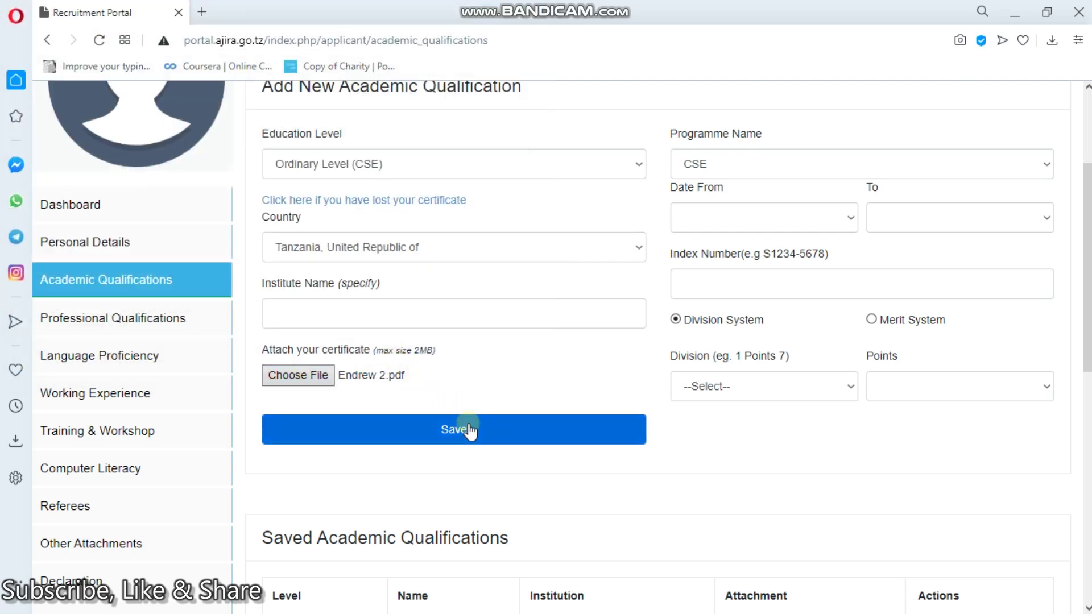
Step: Retry Save and dismiss the error about missing dates, index number and division
click(468, 429)
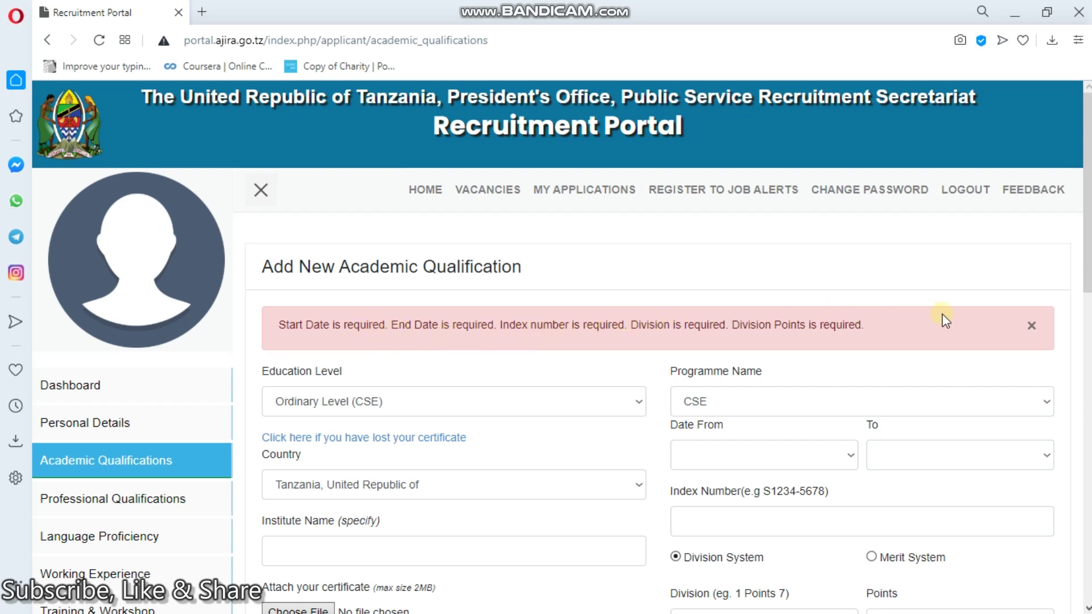
click(1032, 326)
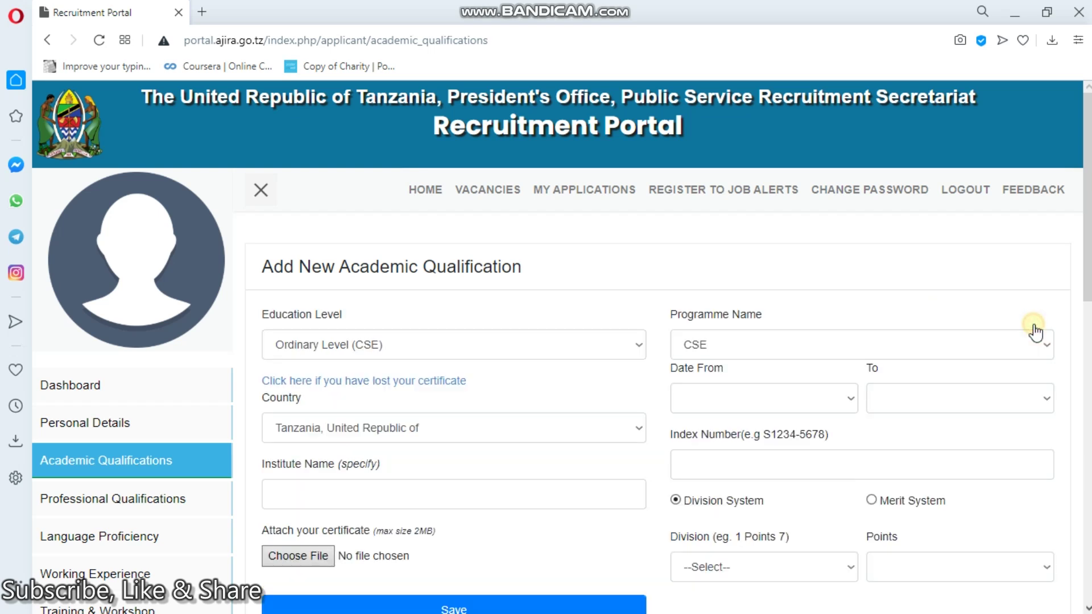
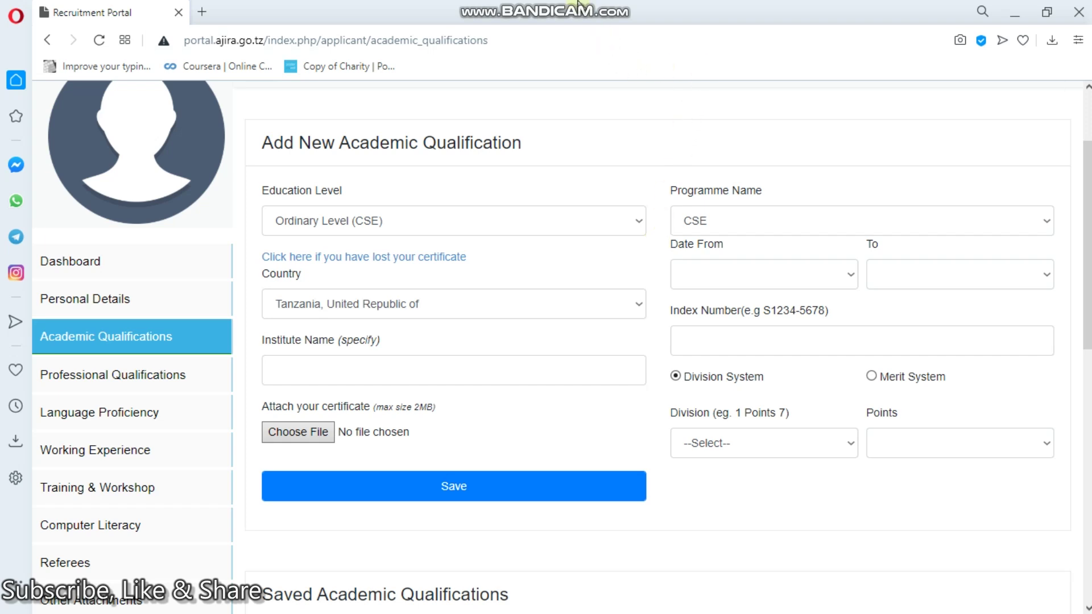
Step: Attach Endrew 3.pdf as the certificate for the BIHAWANA JUNIOR SEMINARY entry
mouse_move(621, 17)
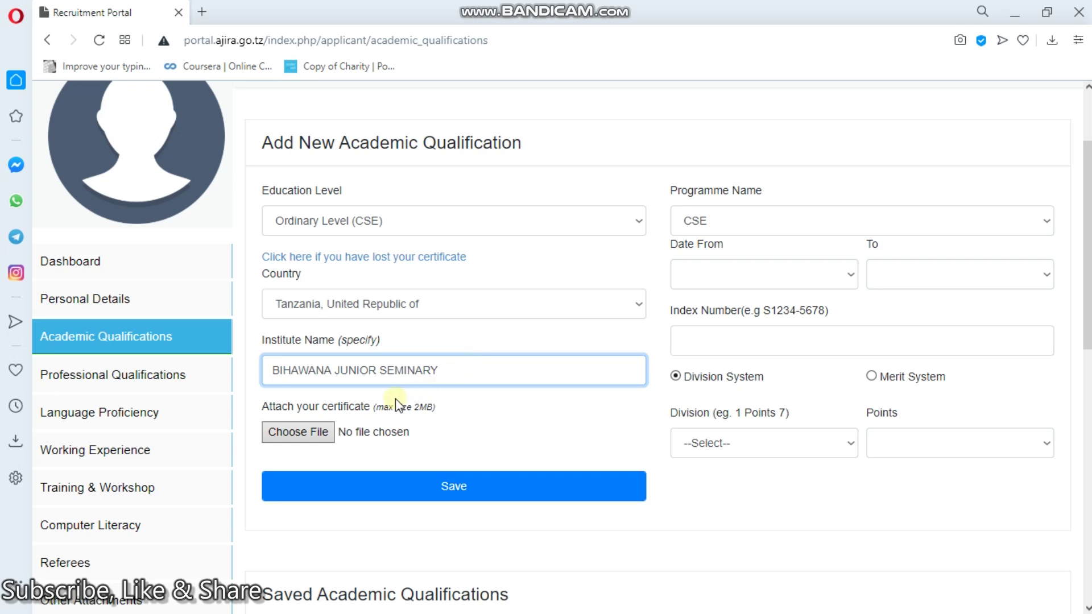
click(325, 433)
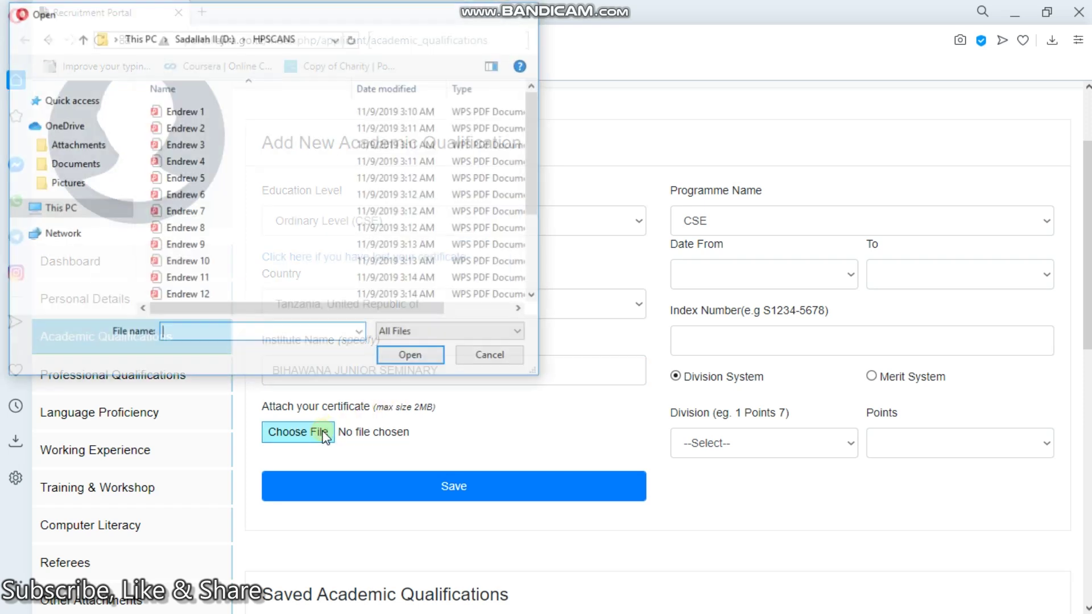
click(252, 150)
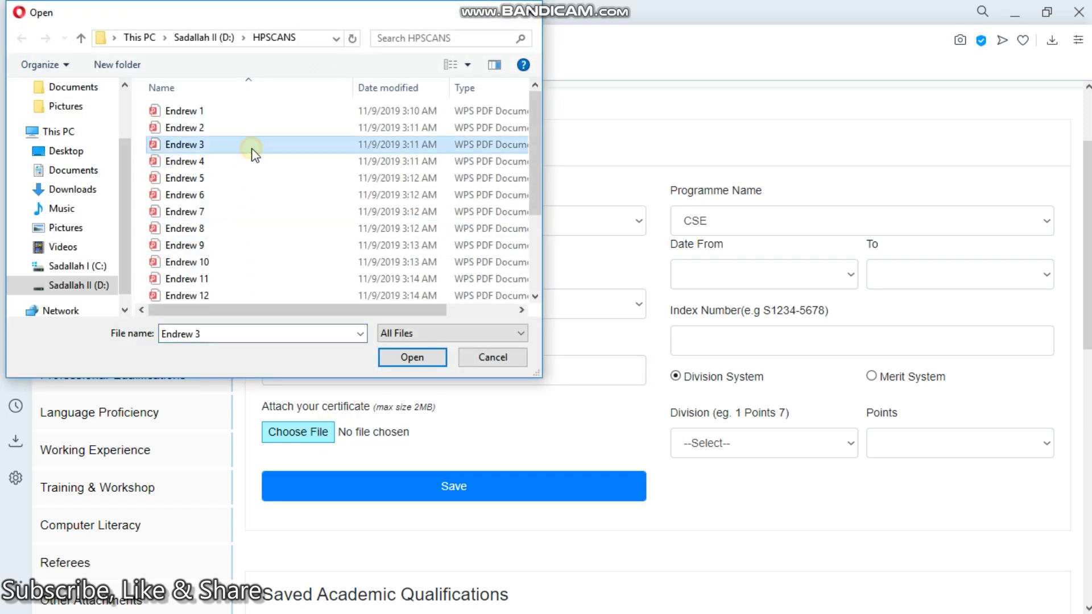
click(411, 363)
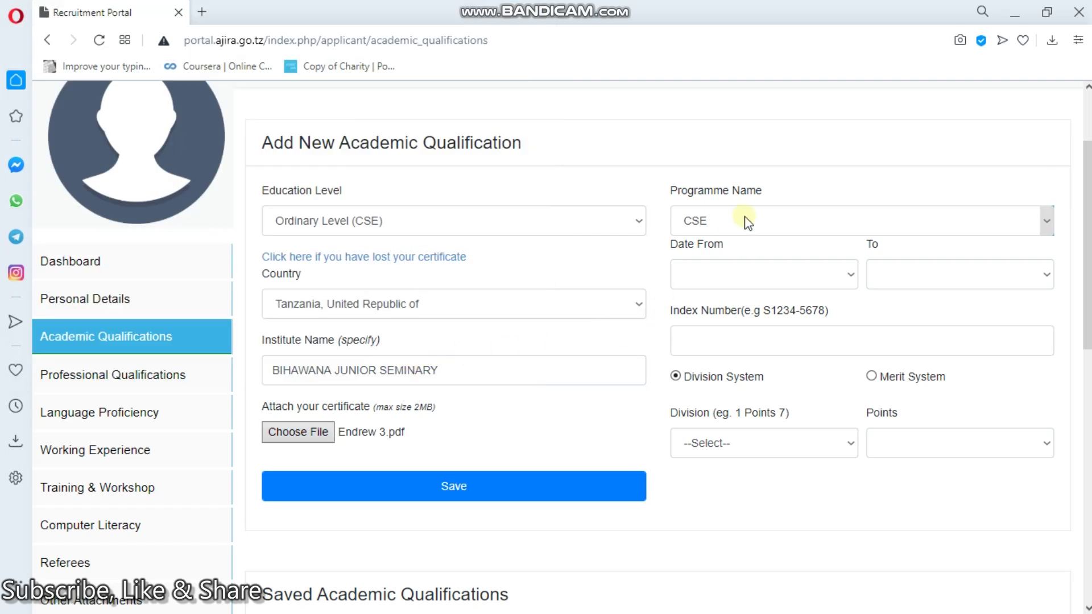
click(851, 277)
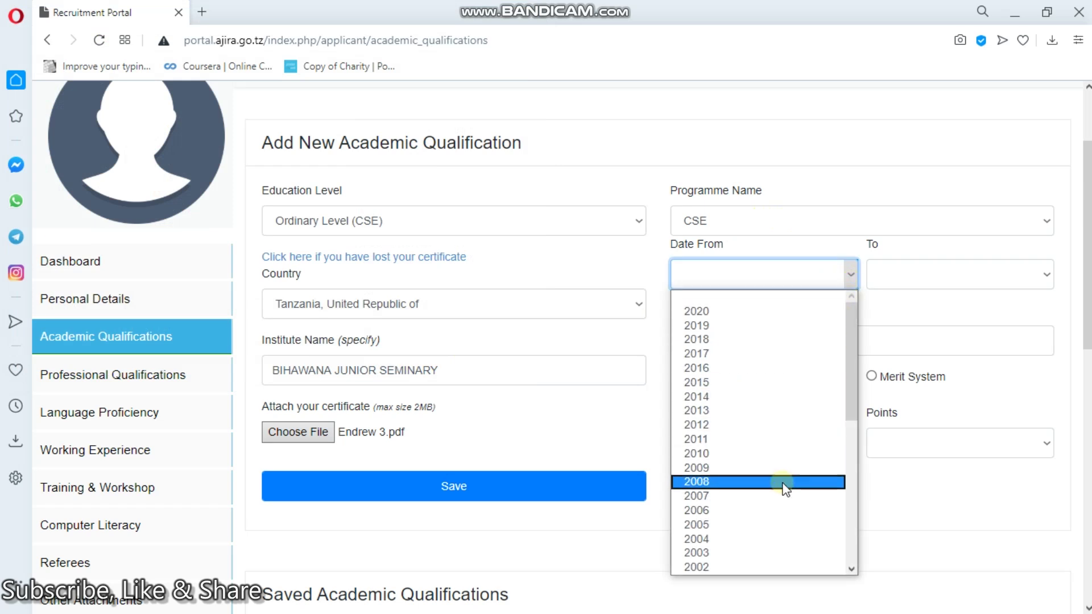
Step: Set the study period from 2012 to 2015 and enter the examination index number
click(772, 426)
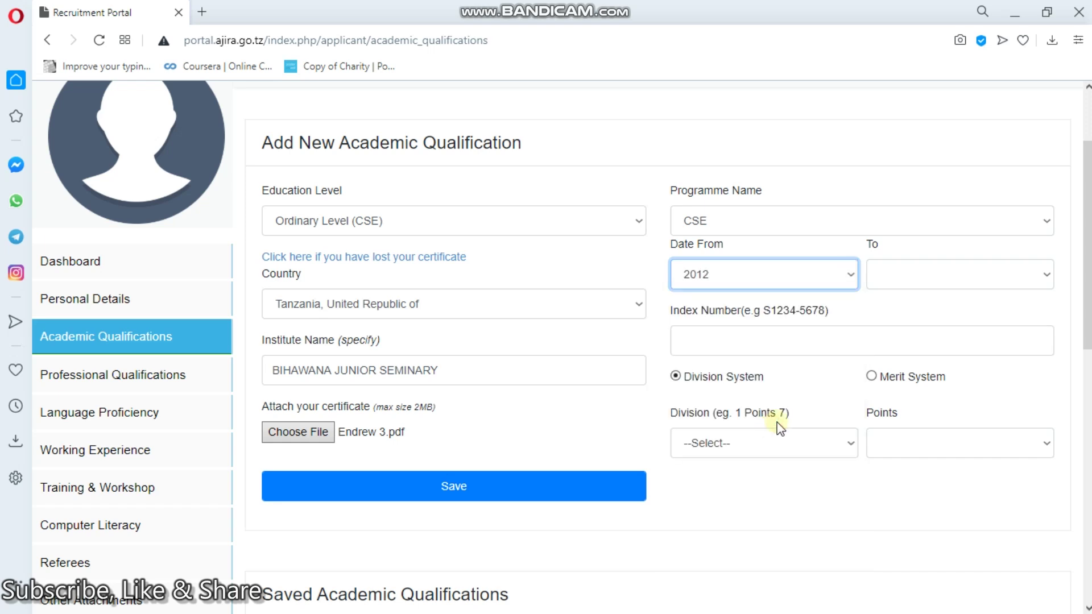
click(1046, 281)
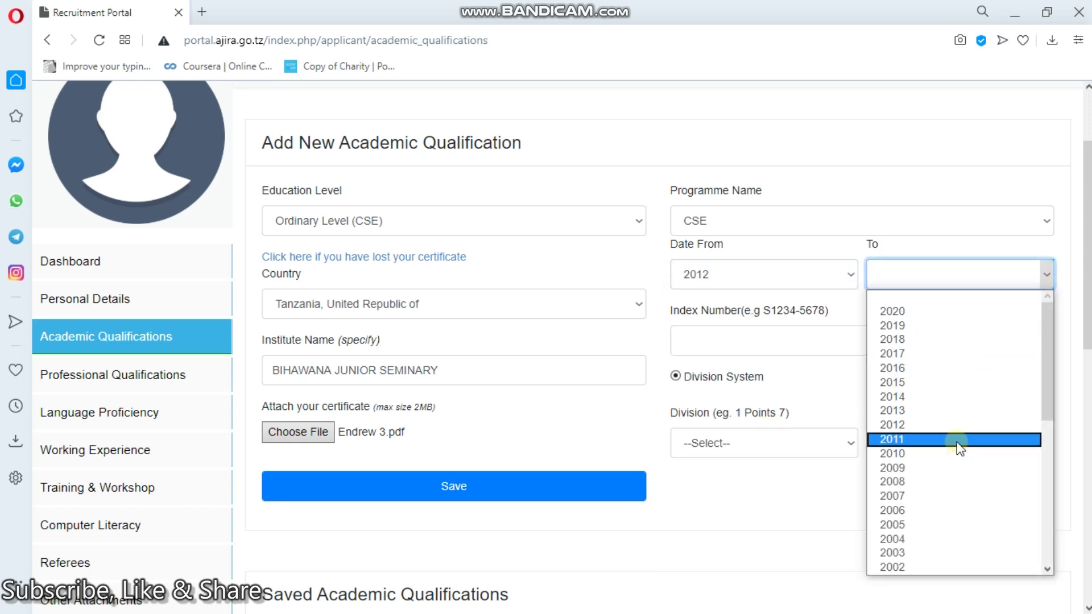
click(936, 394)
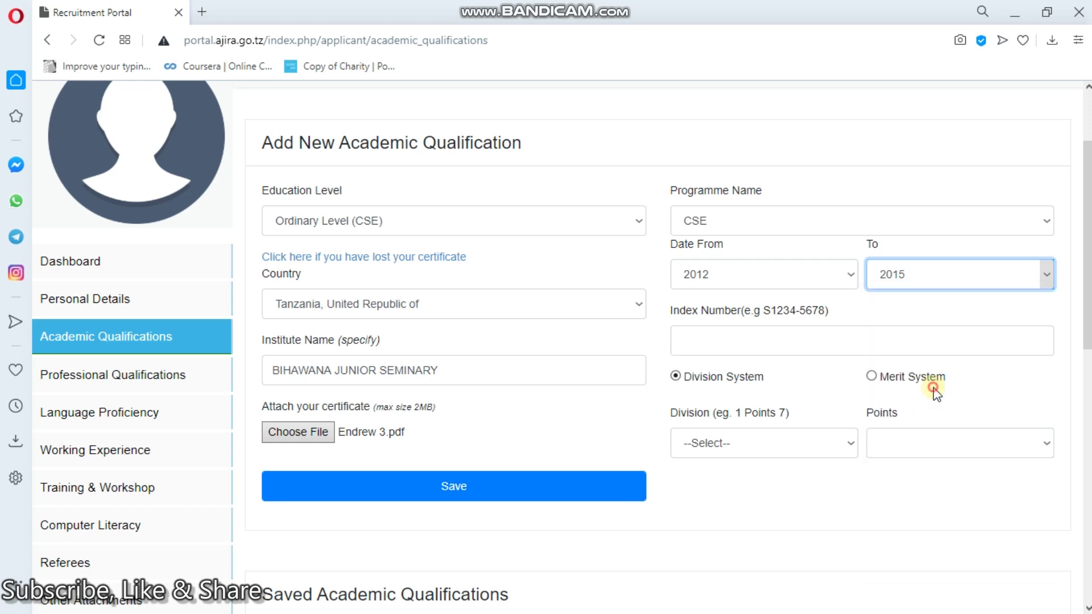
click(782, 342)
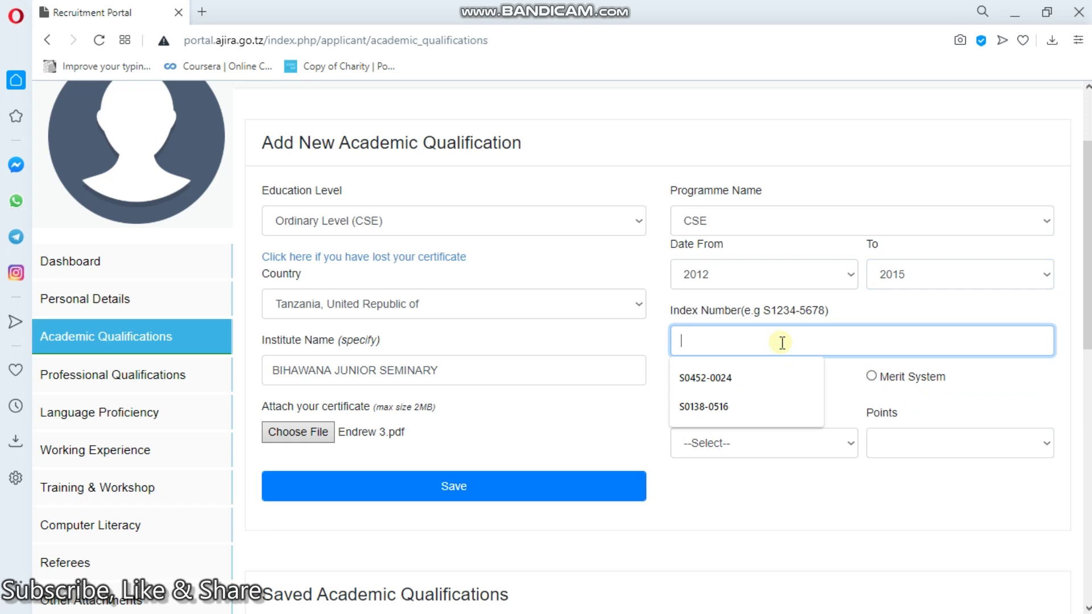
text(S)
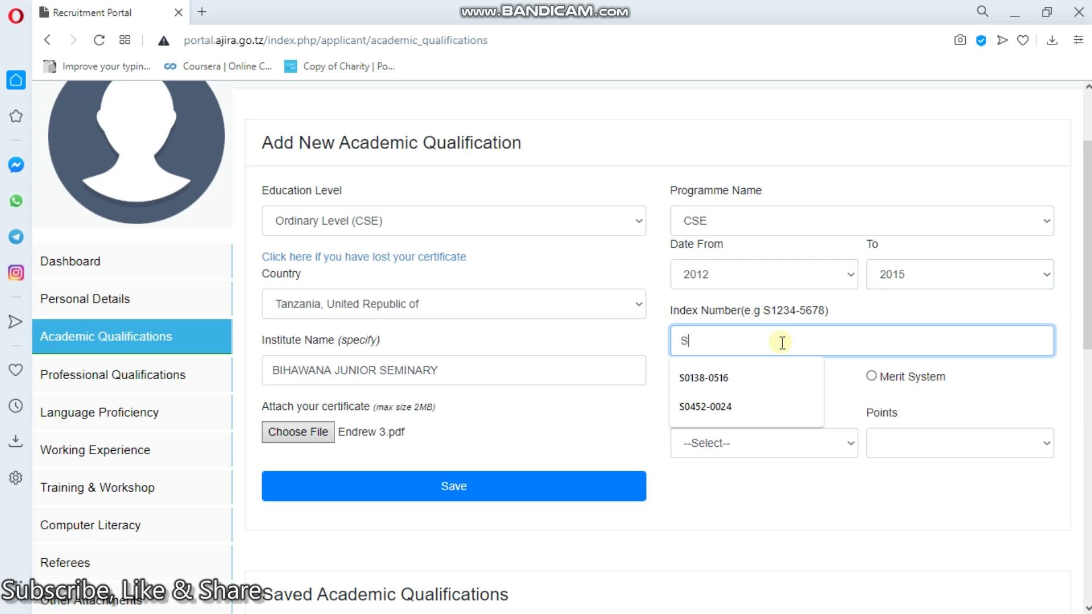
text(0169)
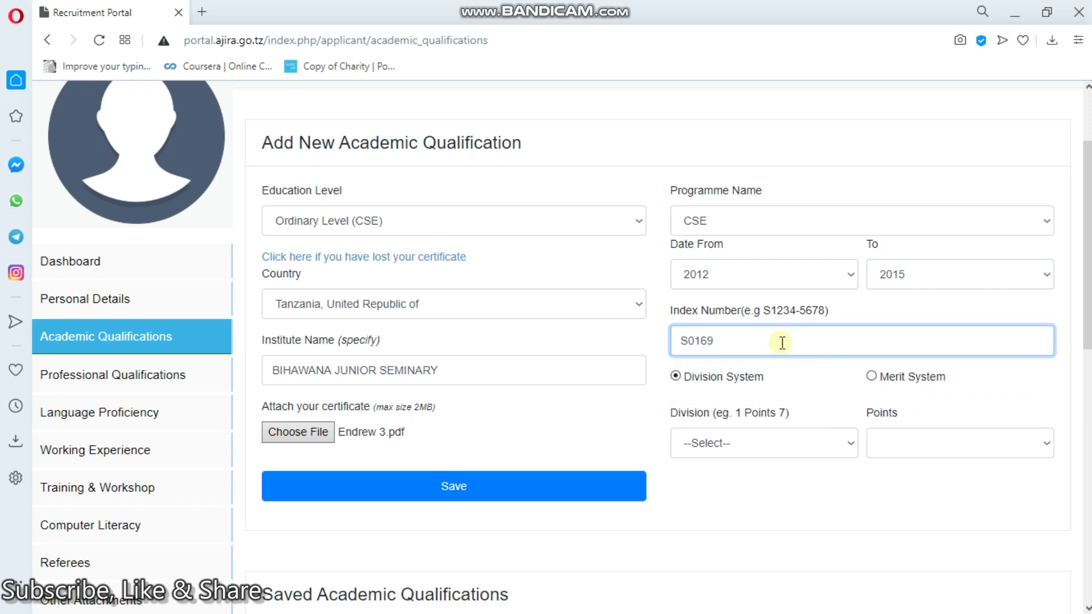
text(-0004)
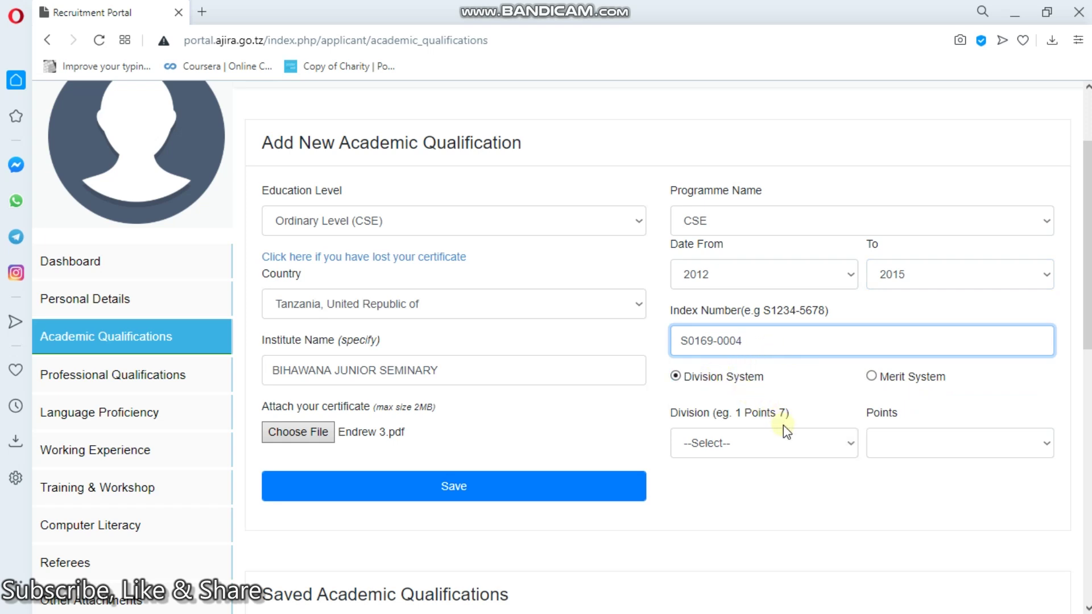
Step: Choose Division II with 18 points and save the Ordinary Level qualification
click(851, 444)
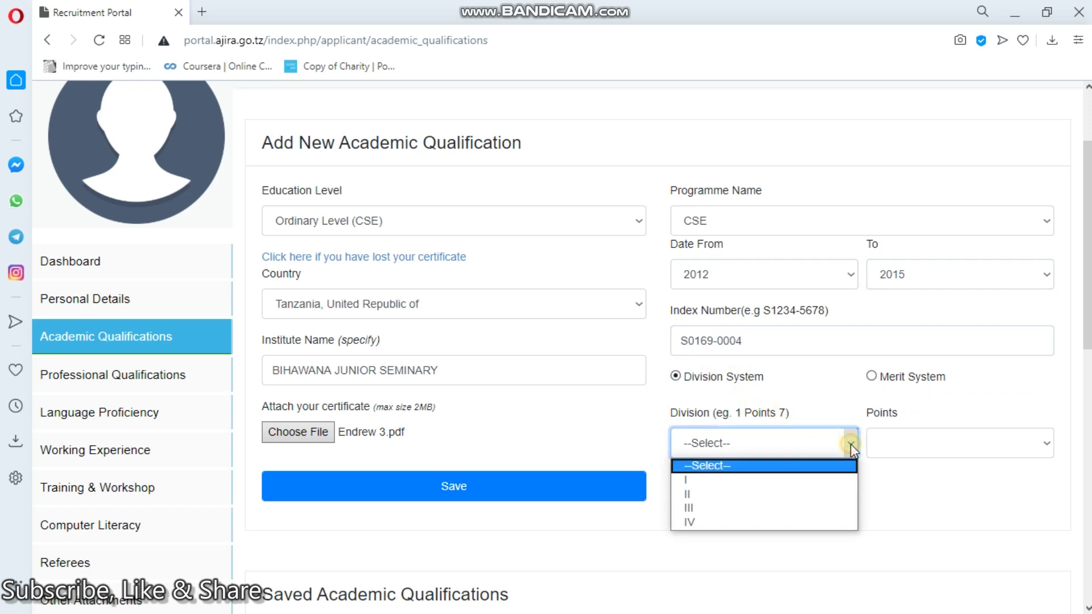
click(801, 495)
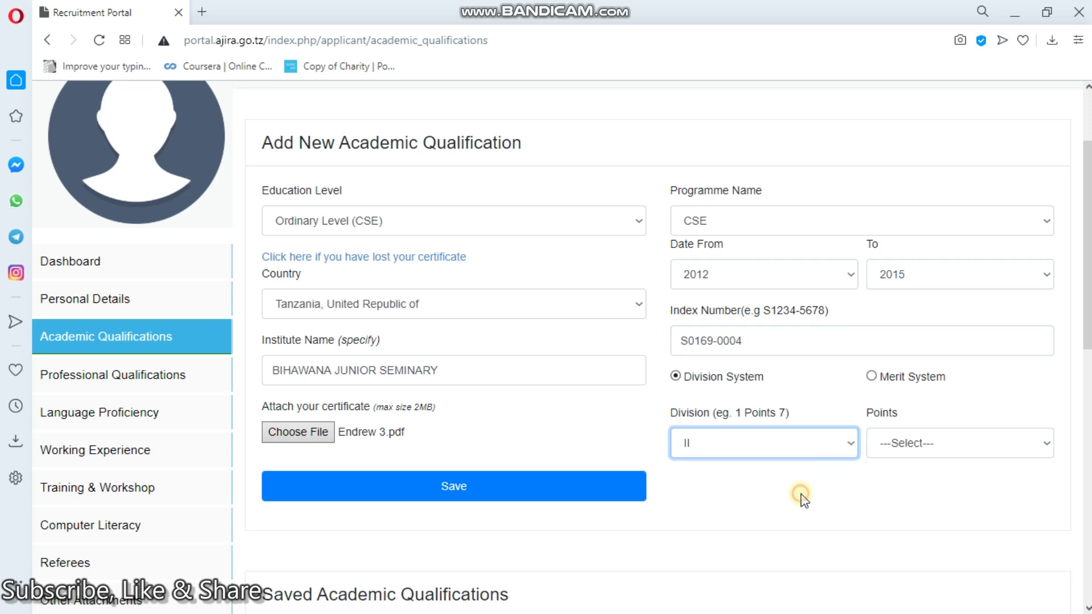
click(1048, 444)
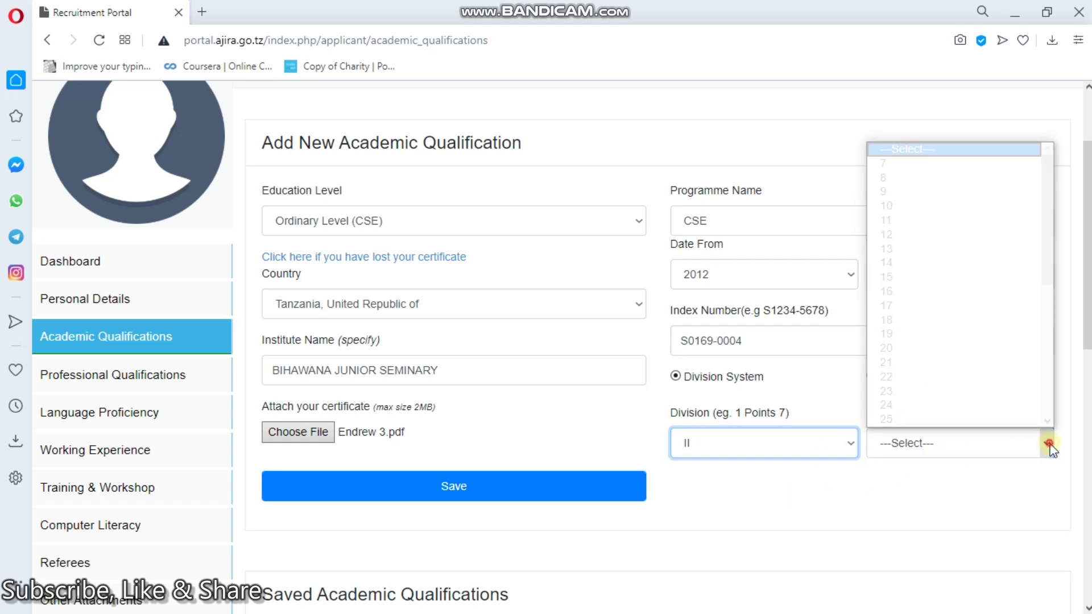
scroll(978, 358, down, 1)
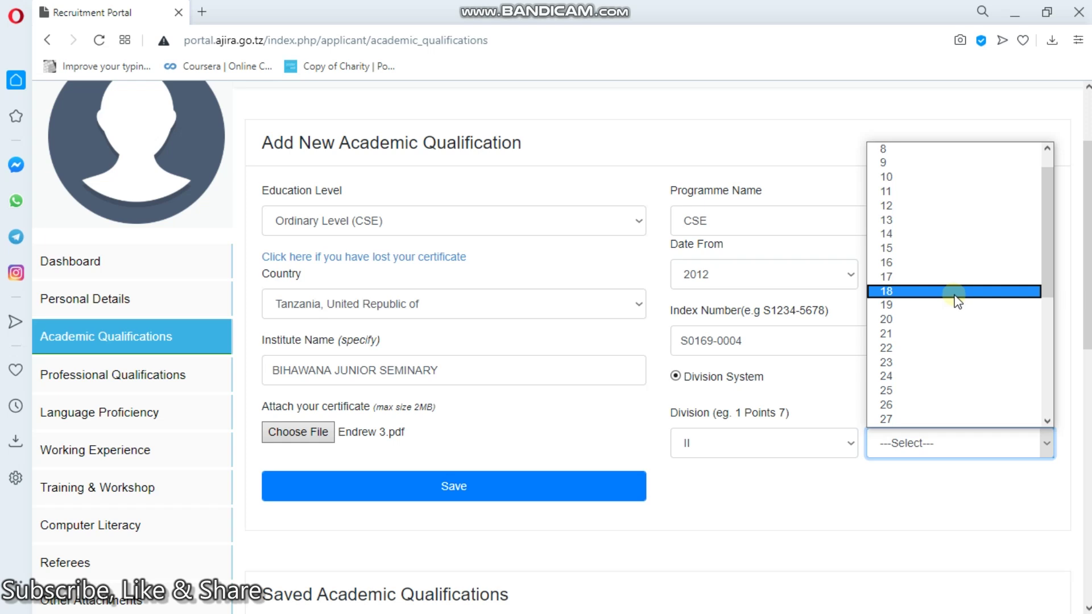
click(957, 291)
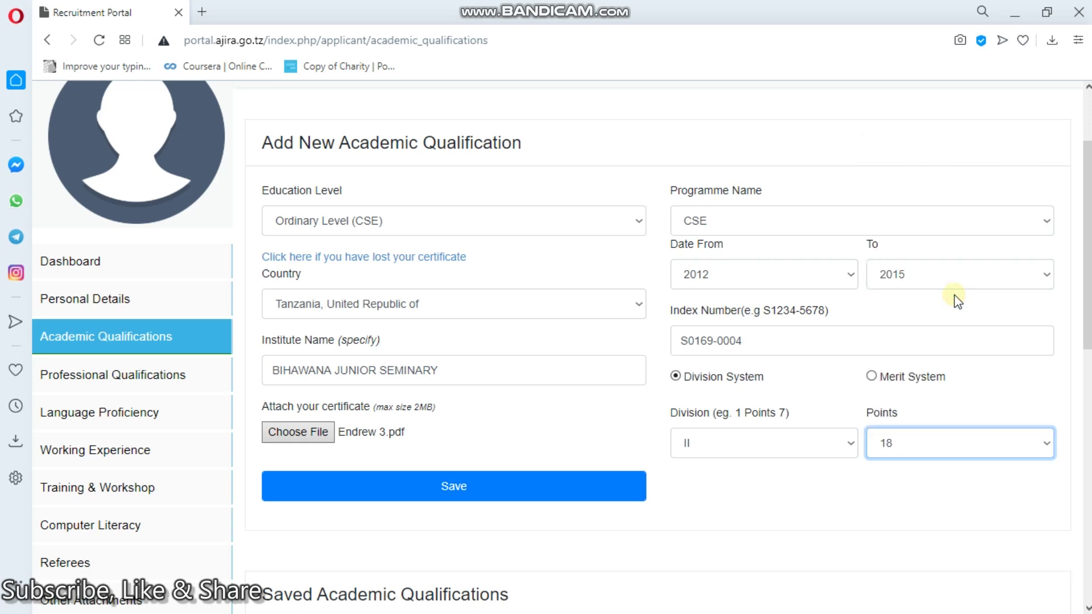
click(530, 493)
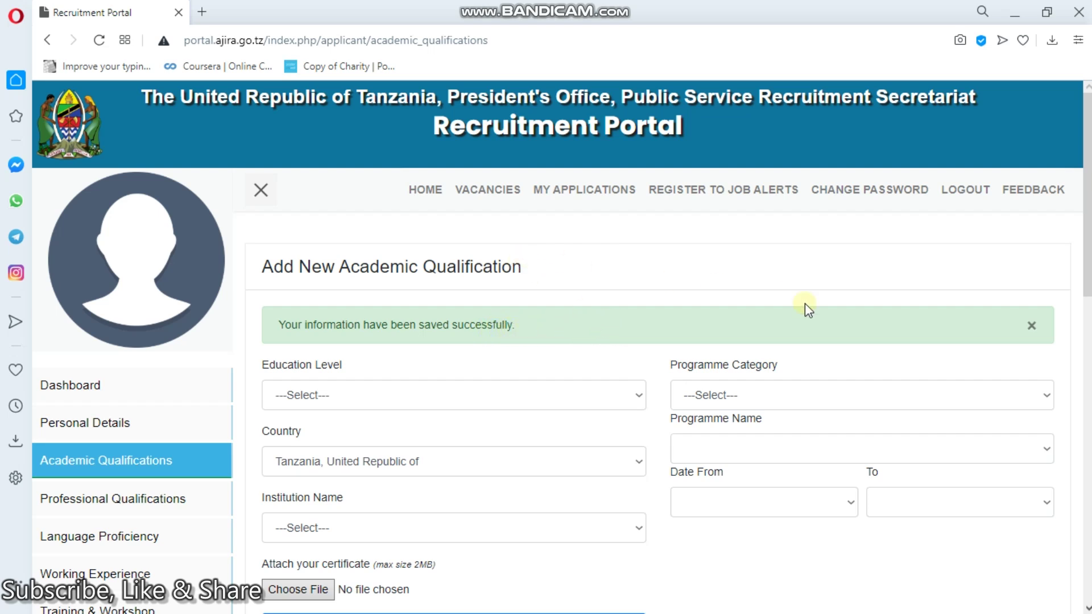
Step: Close the success banner, then go via Personal Details and Dashboard back to Academic Qualifications
click(1031, 326)
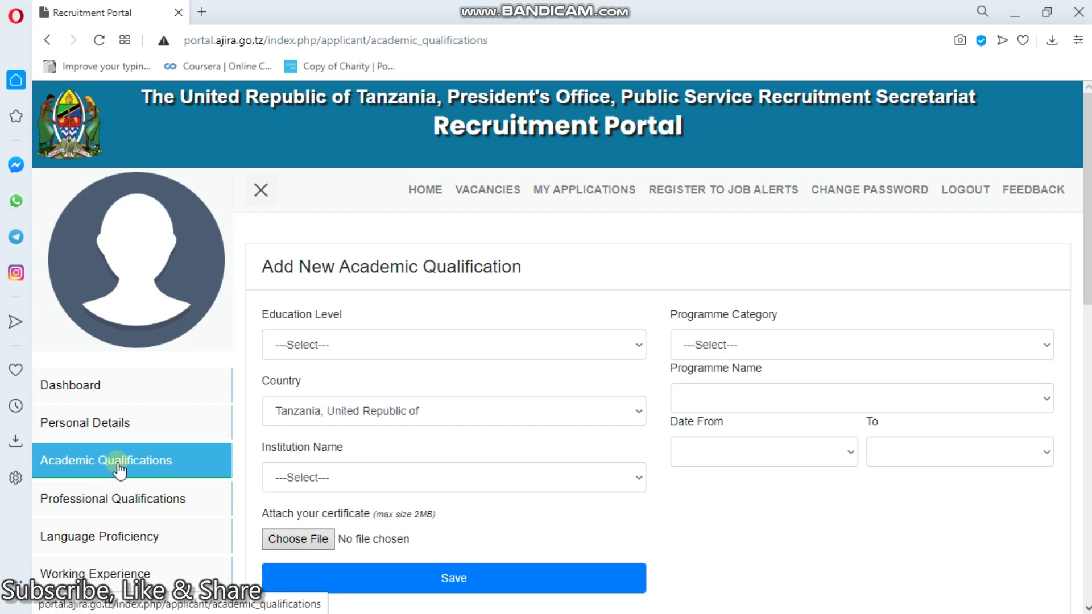
click(106, 428)
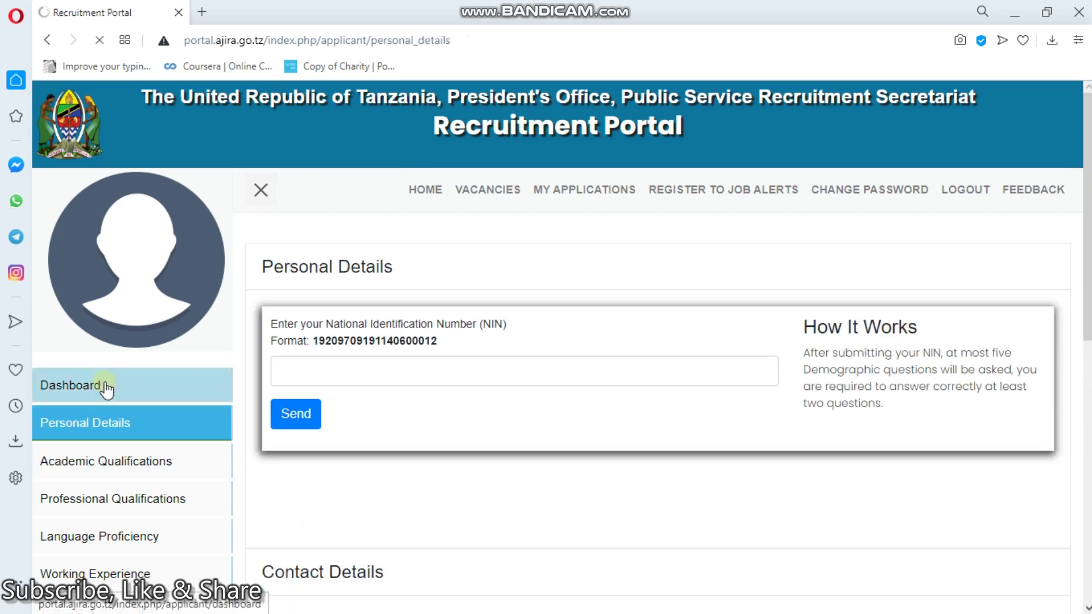
click(105, 387)
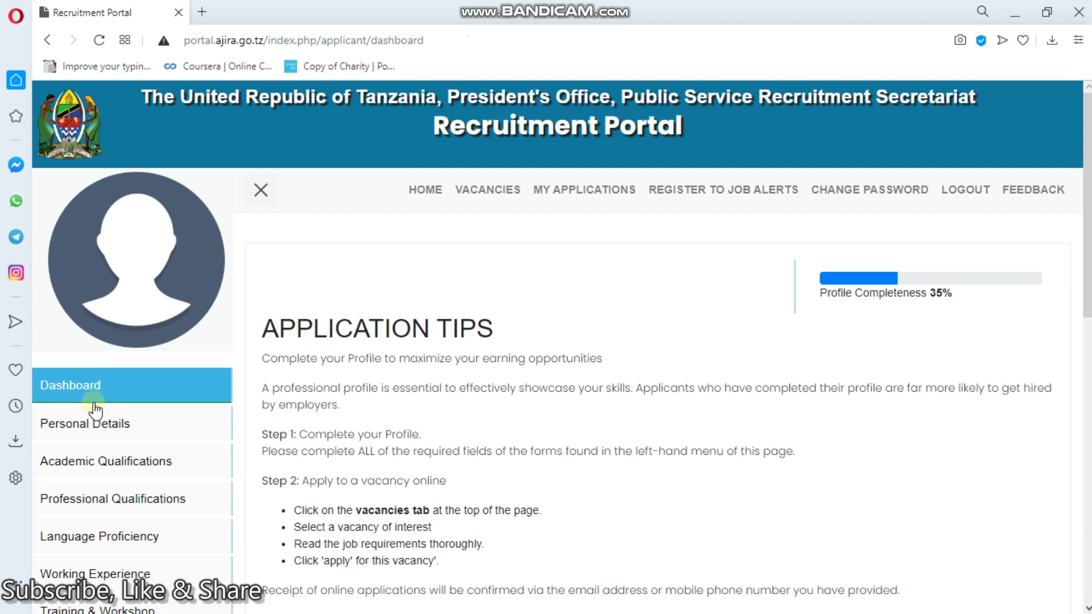
click(109, 459)
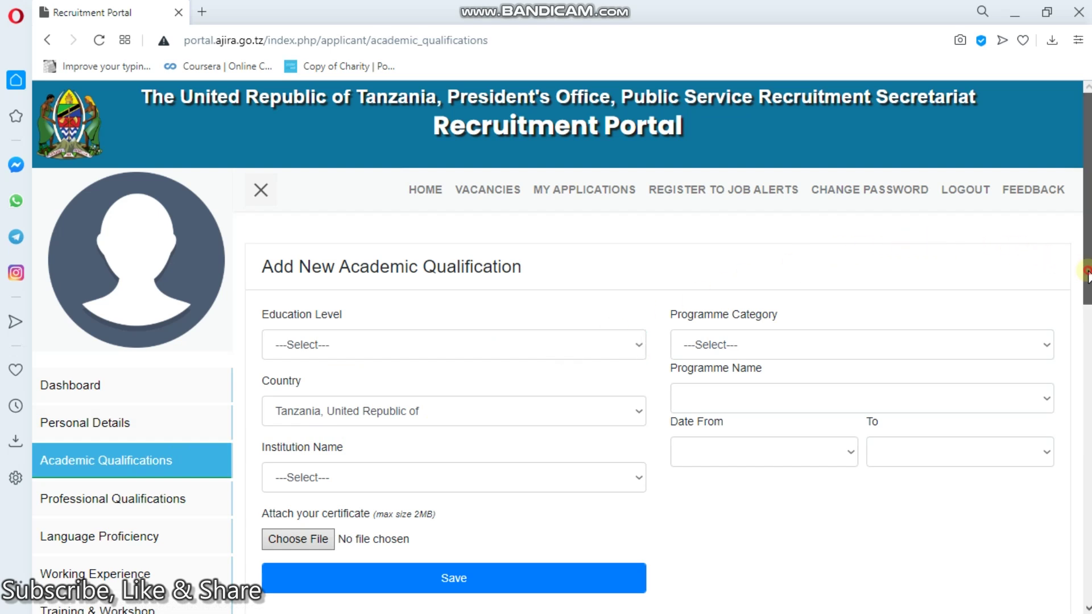
Step: Scroll to Saved Academic Qualifications and view the CSE entry's certificate PDF
scroll(1086, 260, down, 3)
scroll(1086, 261, down, 5)
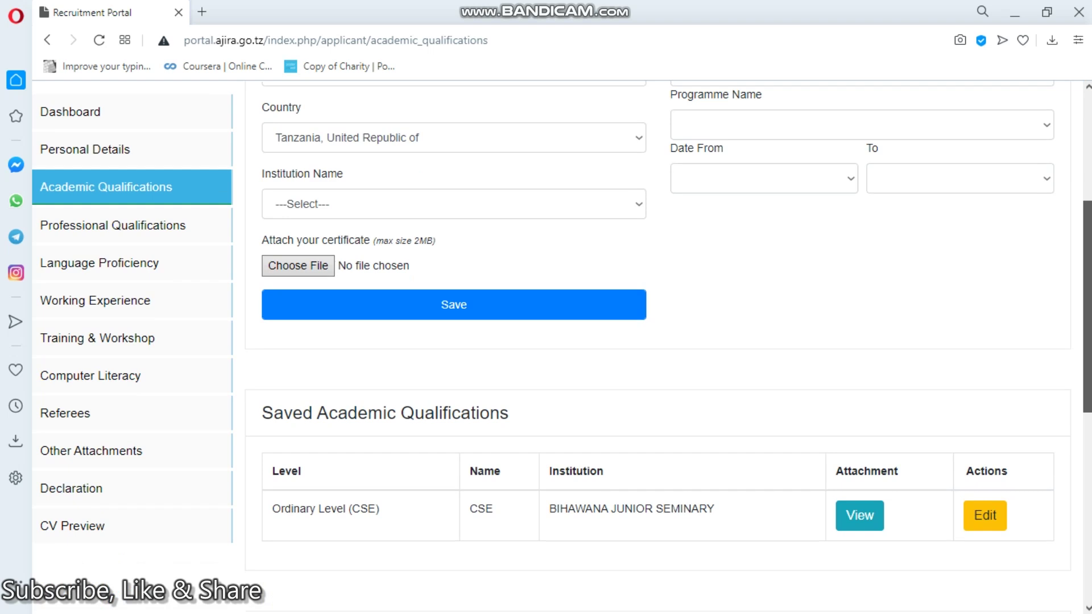
scroll(561, 347, down, 2)
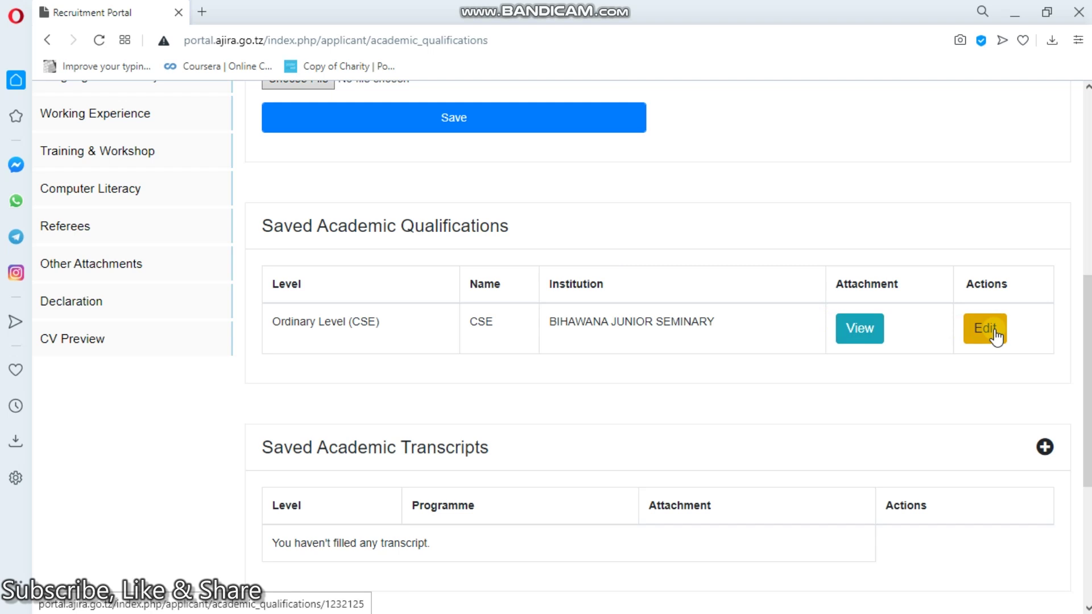
click(874, 337)
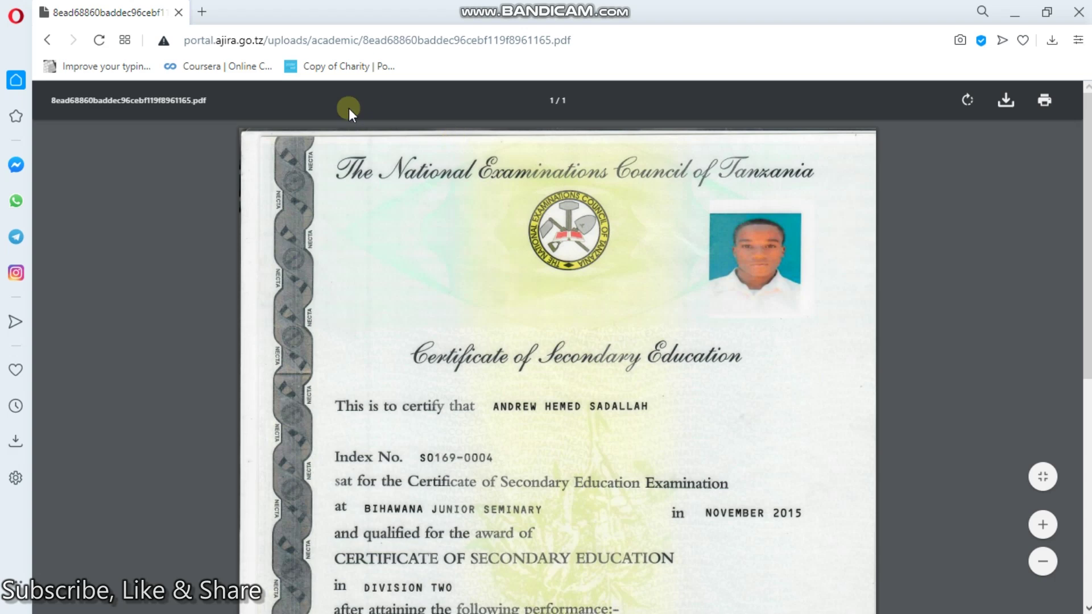
Step: Go back from the certificate PDF to the Academic Qualifications page
click(49, 41)
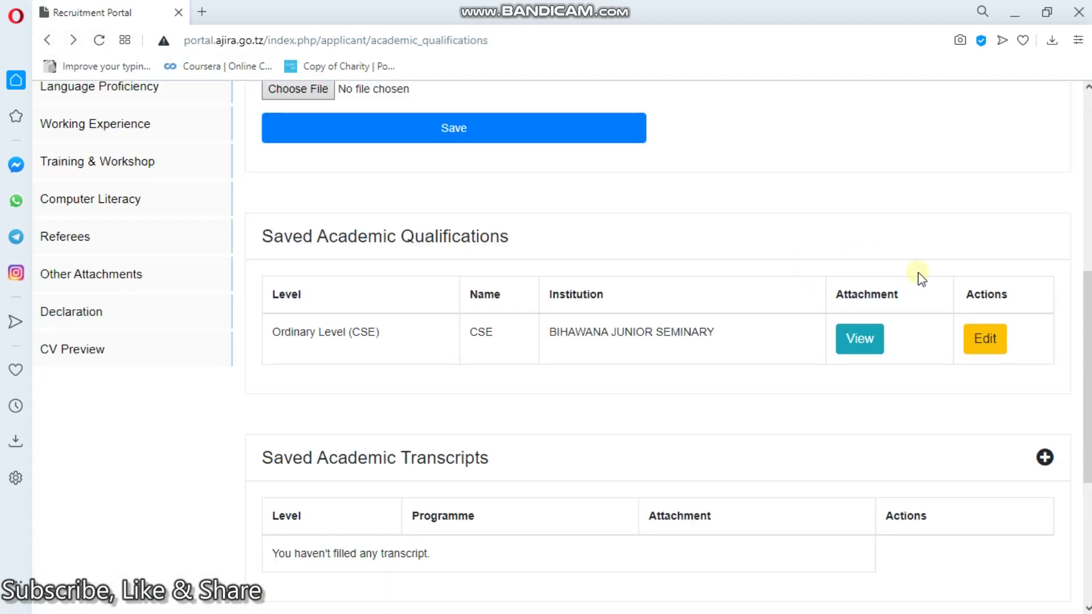
Step: Open the saved CSE entry for editing and reset Education Level to ---Select---
click(985, 340)
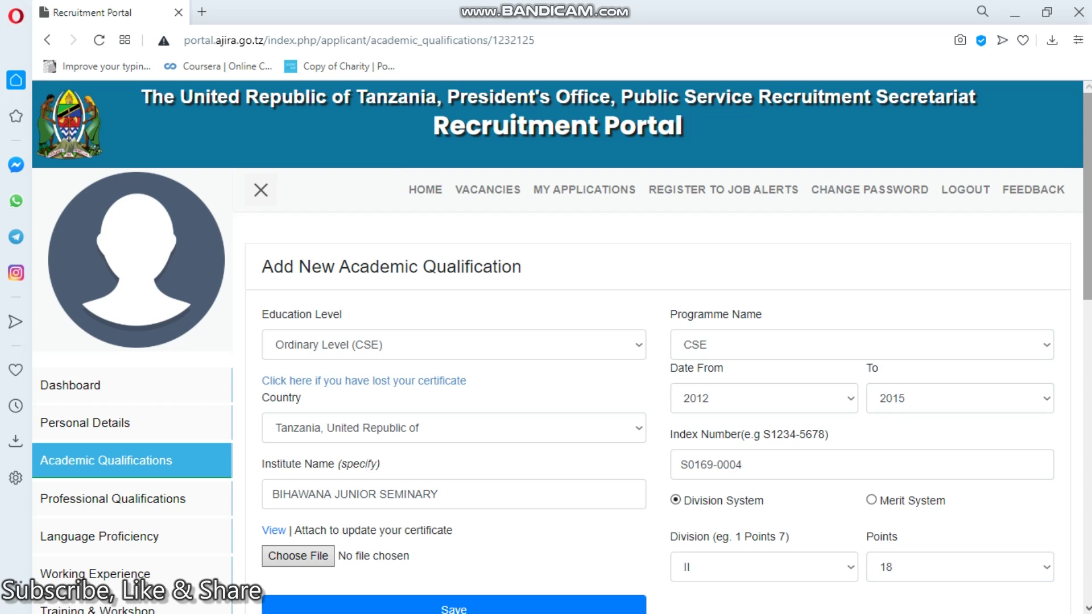
scroll(1086, 283, down, 2)
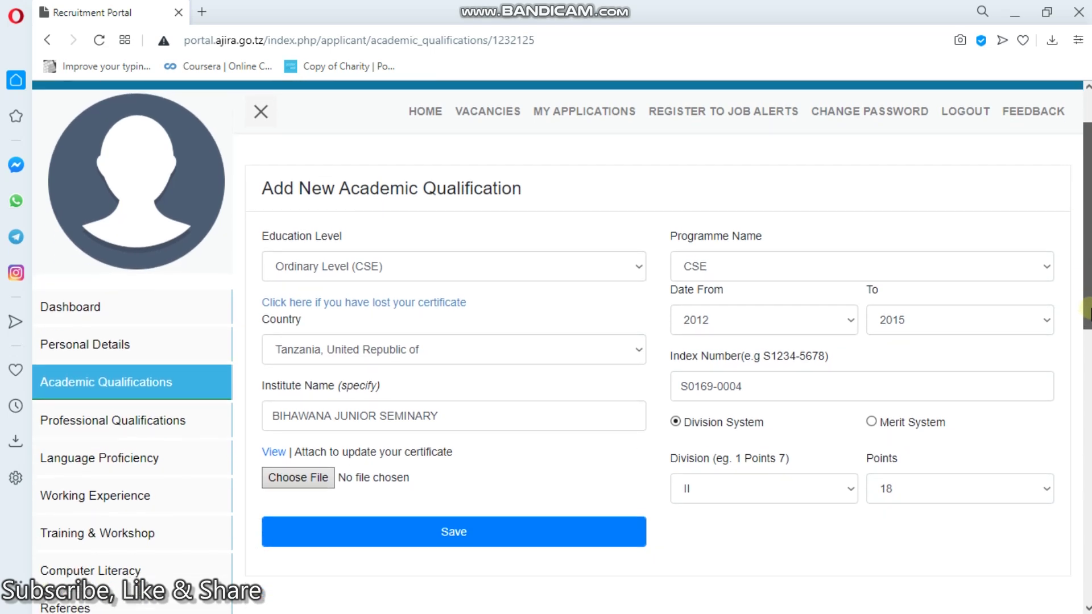
scroll(1087, 285, down, 1)
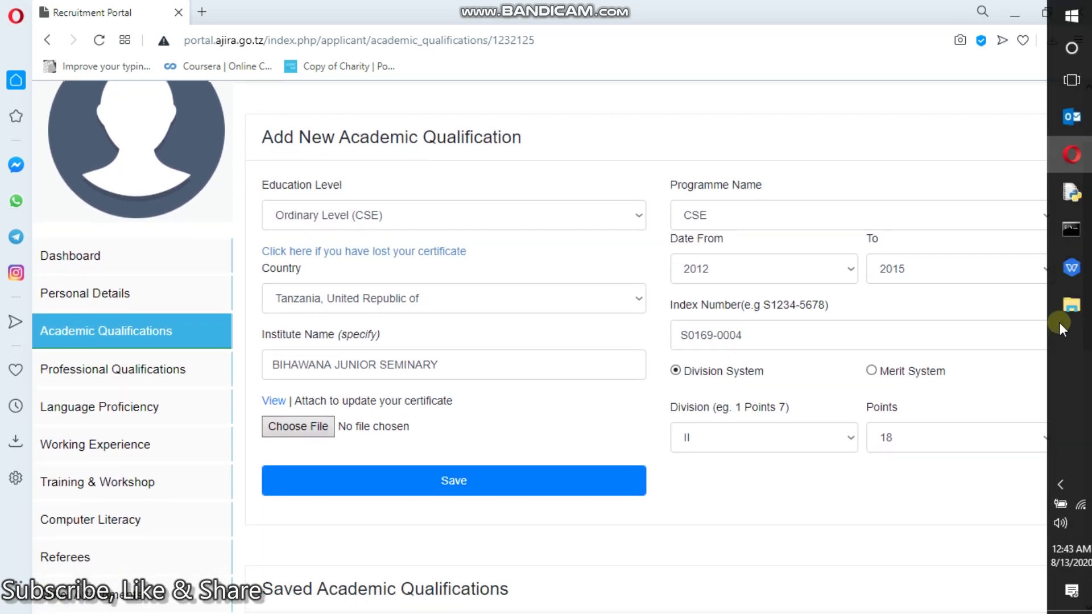
click(638, 227)
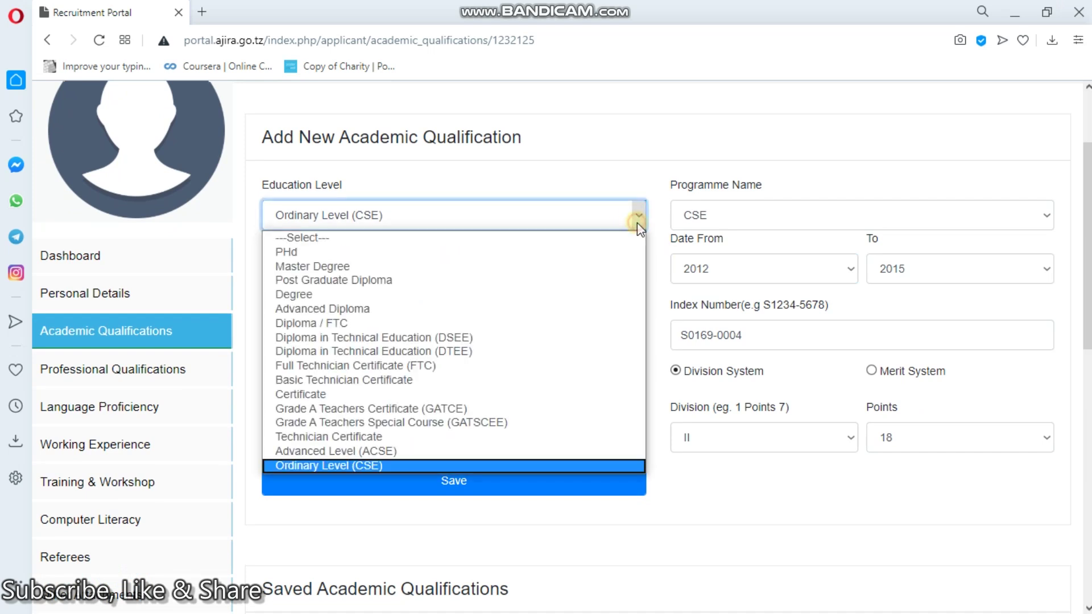
click(587, 239)
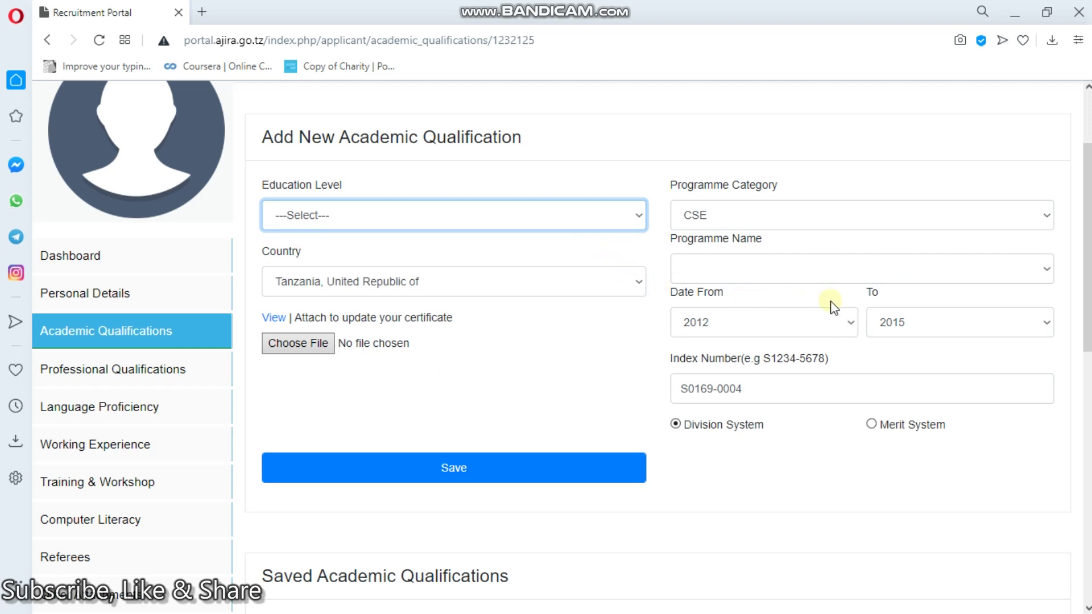
Step: Erase the index number, reset Programme Category to ---Select---, and submit the form
click(850, 322)
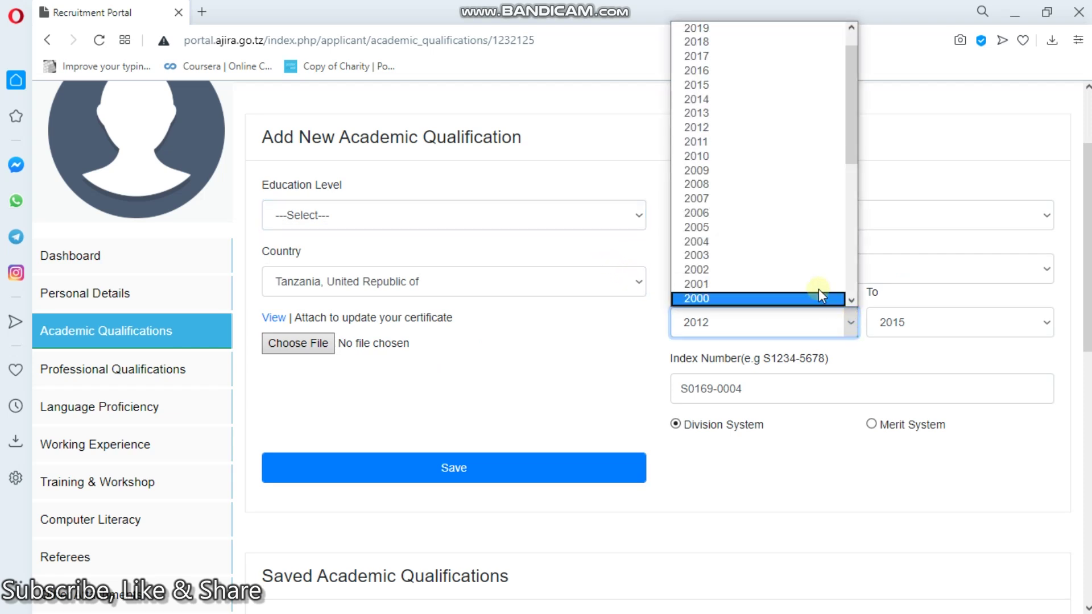
scroll(819, 293, down, 1)
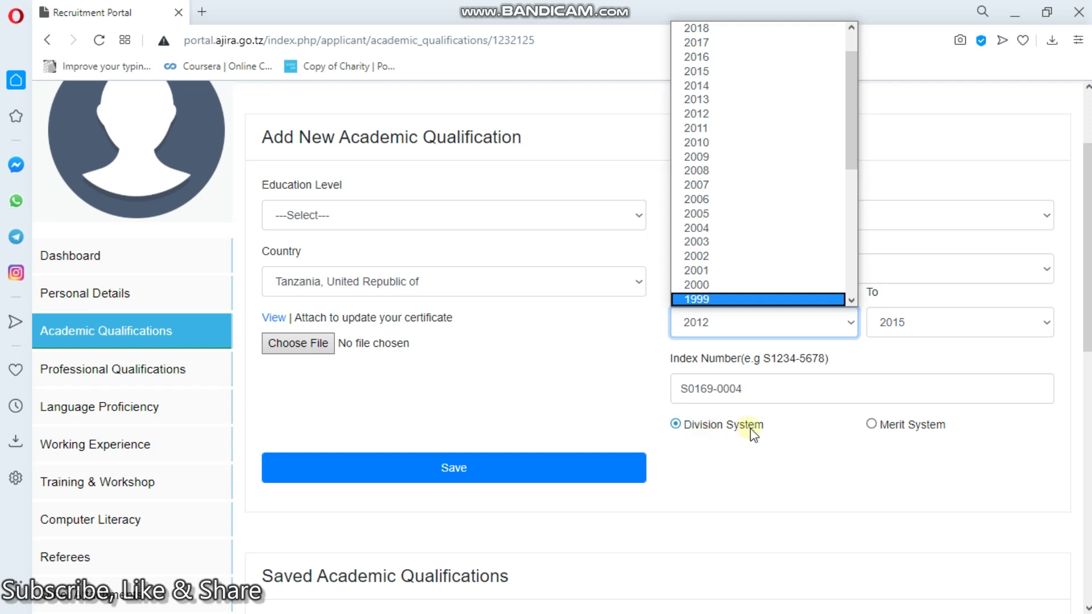
click(839, 384)
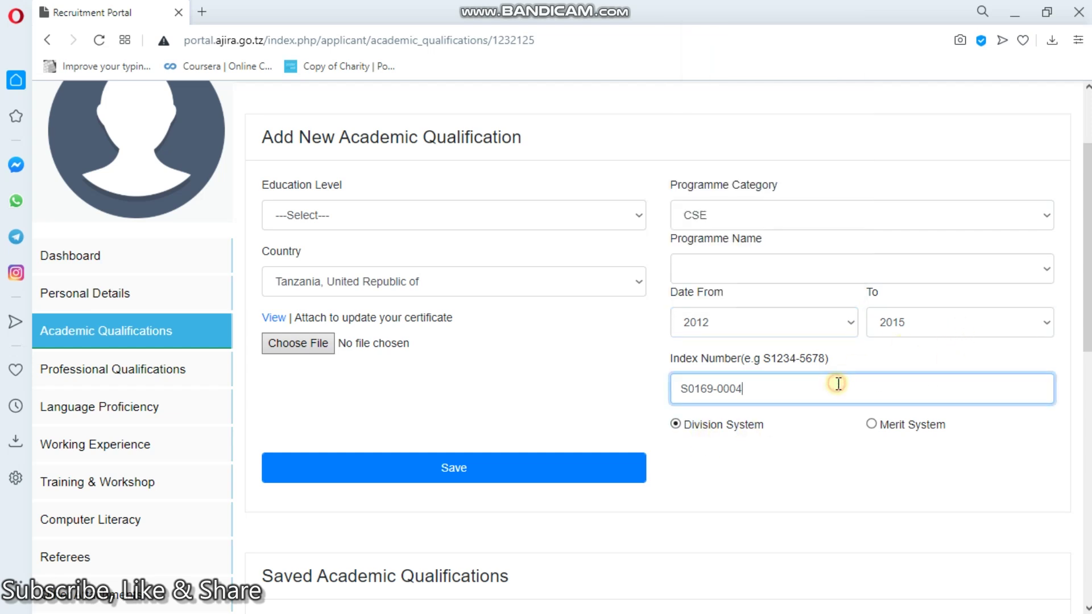
key(BackSpace)
key(BackSpace)
key(BackSpace)
key(BackSpace)
key(BackSpace)
key(BackSpace)
key(BackSpace)
key(BackSpace)
key(BackSpace)
key(BackSpace)
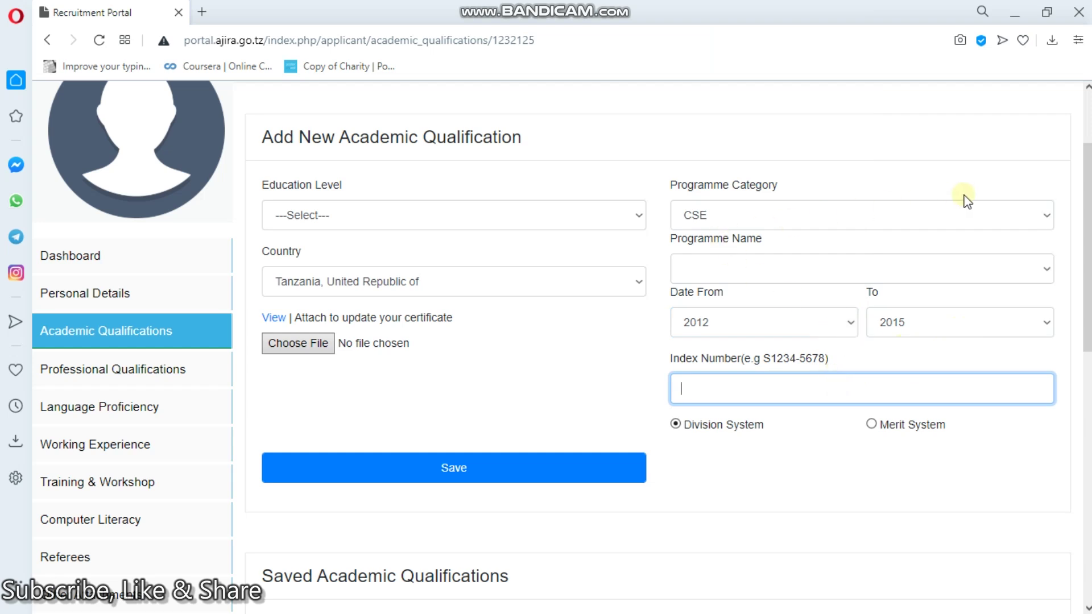
click(1050, 213)
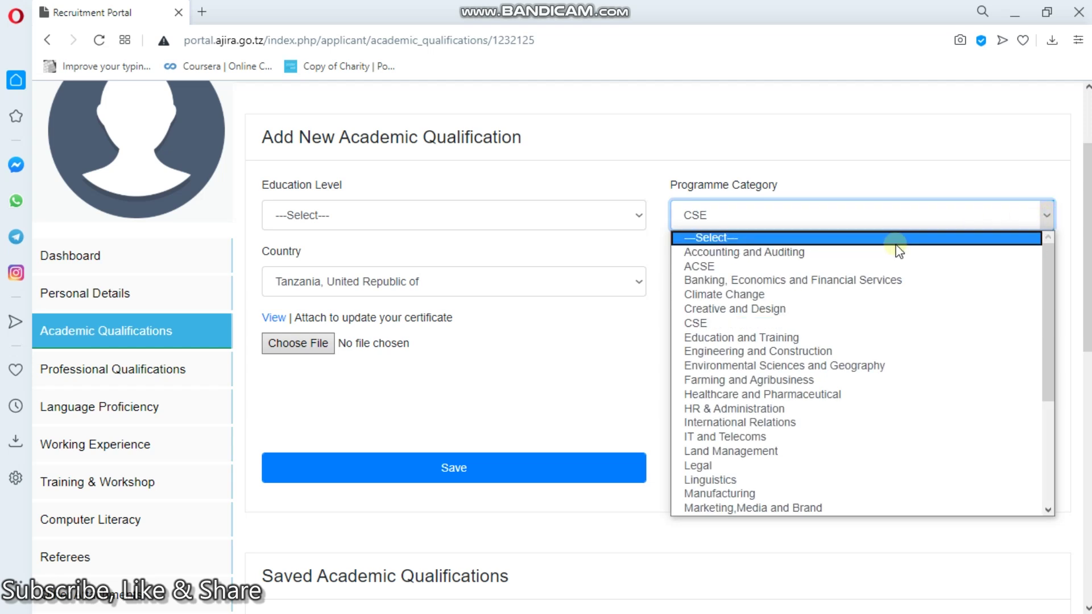
click(897, 240)
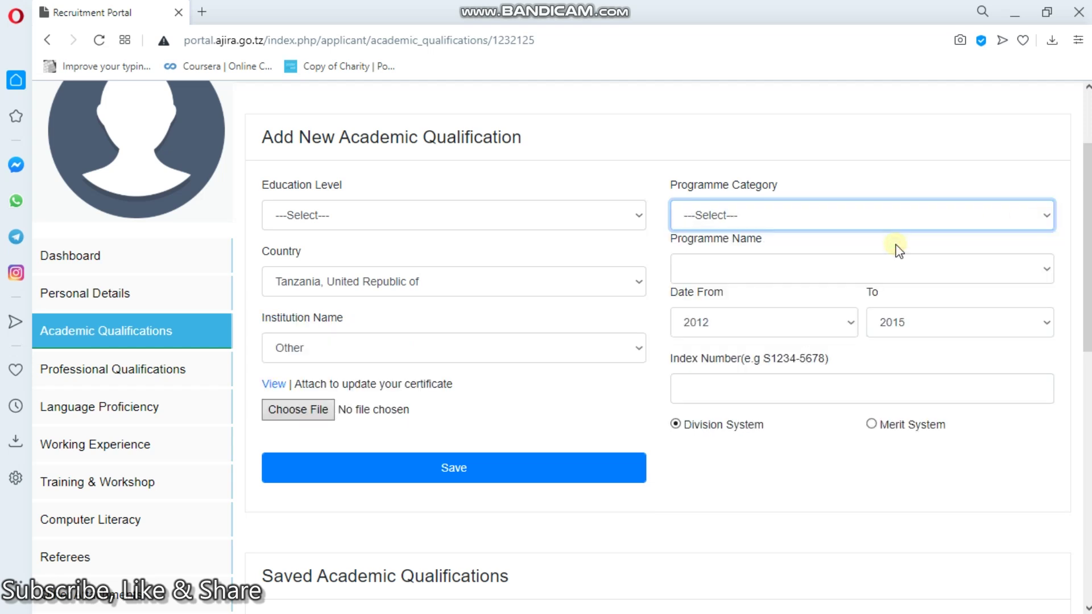
click(539, 468)
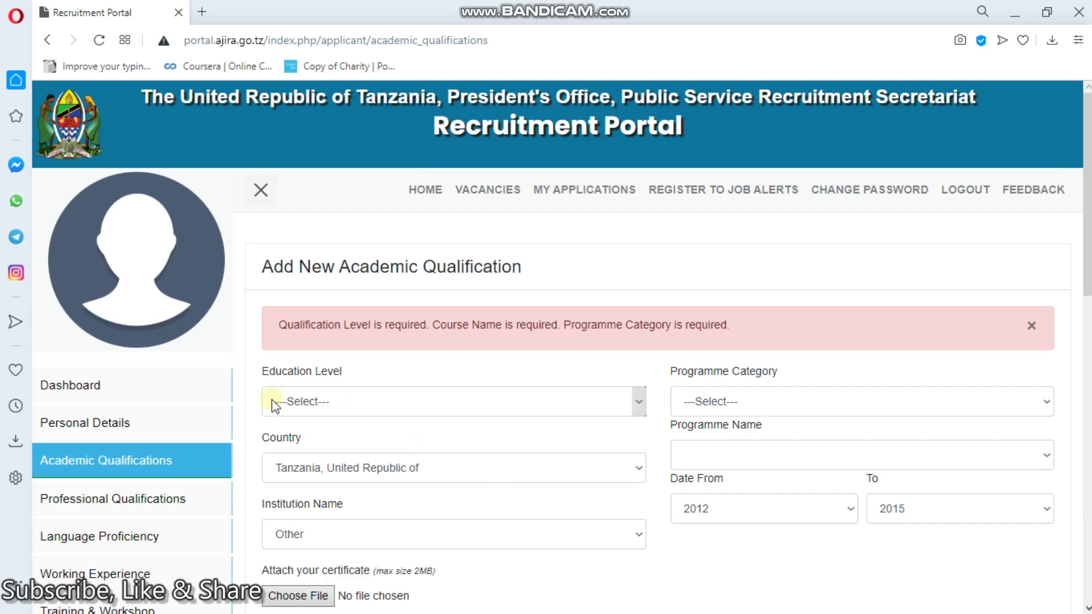
Step: Return via Dashboard to Academic Qualifications and scroll to the unchanged CSE entry
click(162, 386)
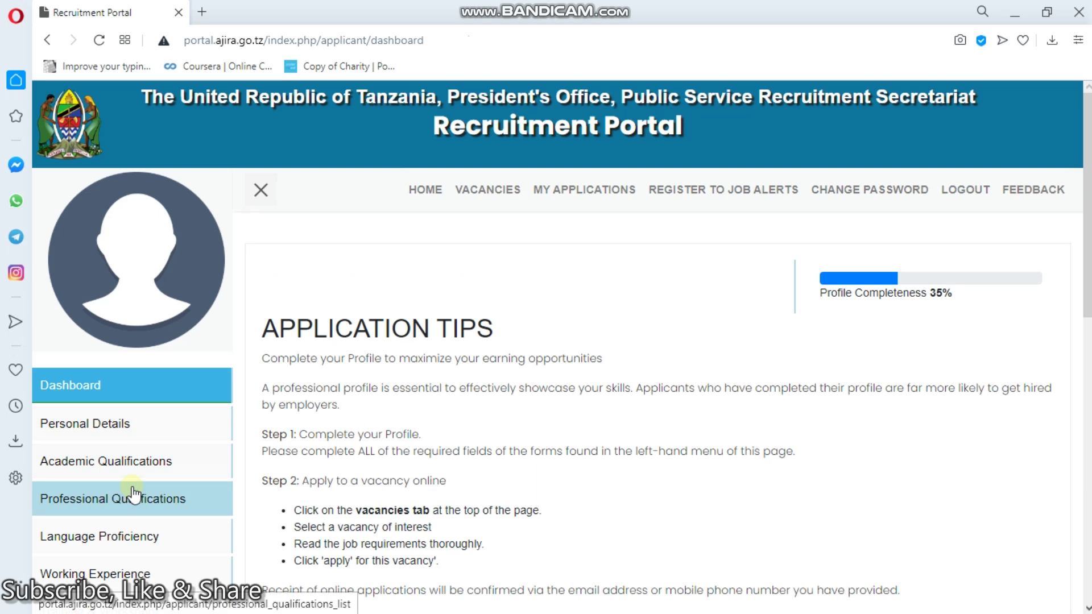
click(148, 470)
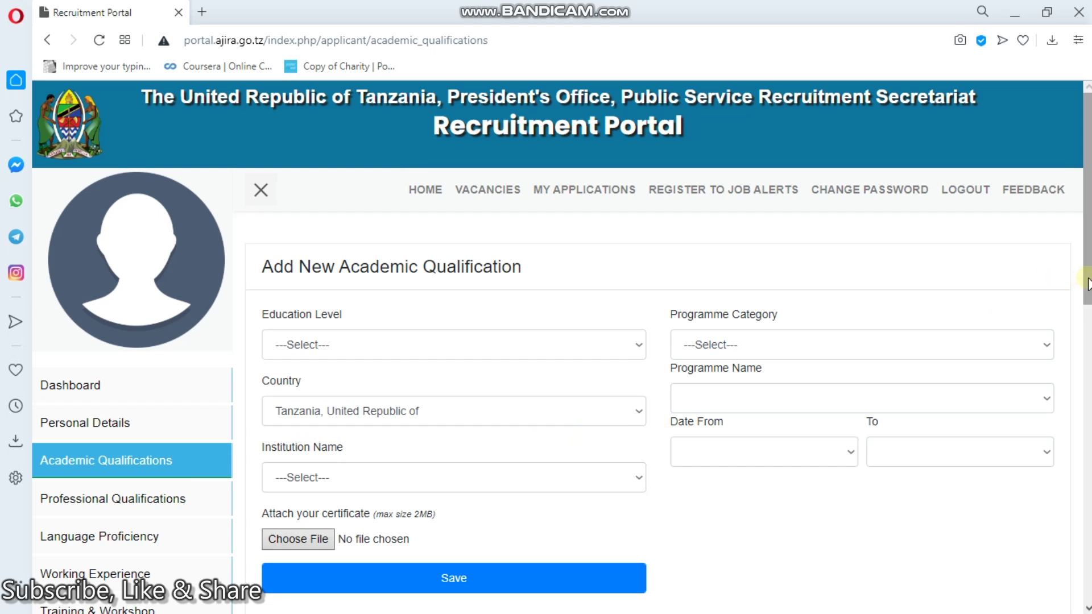
scroll(1082, 282, down, 5)
scroll(561, 346, down, 2)
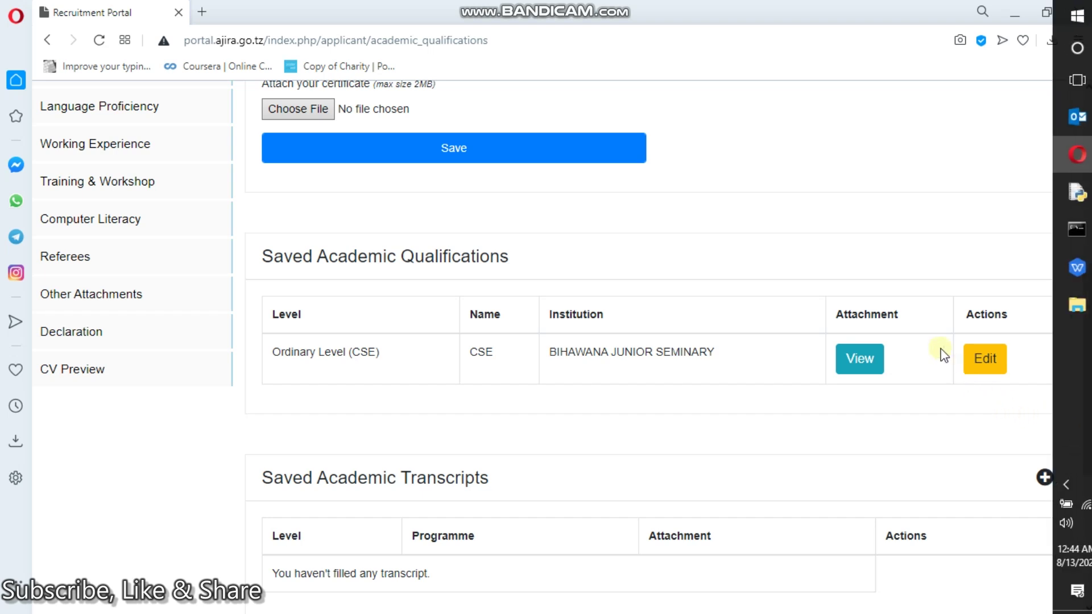
Step: Reopen the CSE qualification's prefilled edit form, review it, then log out
click(981, 371)
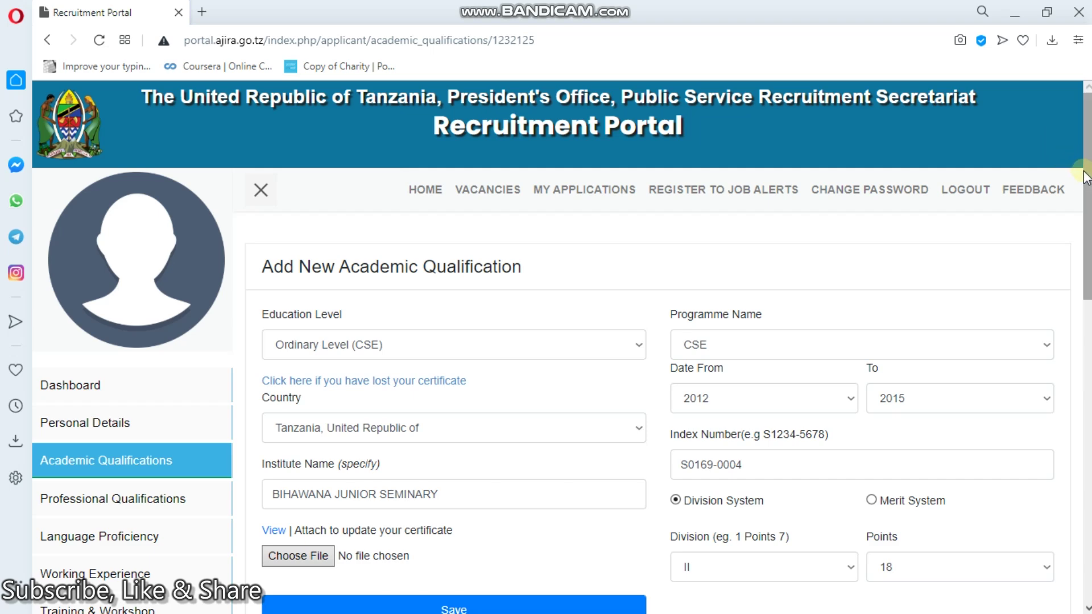
scroll(1087, 180, down, 3)
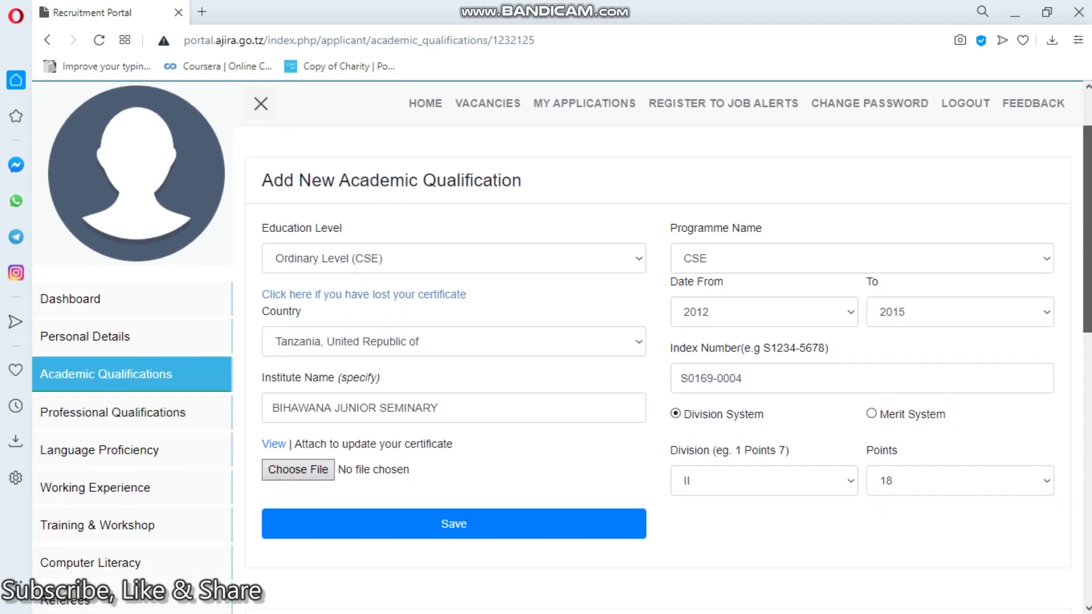
scroll(1086, 180, down, 7)
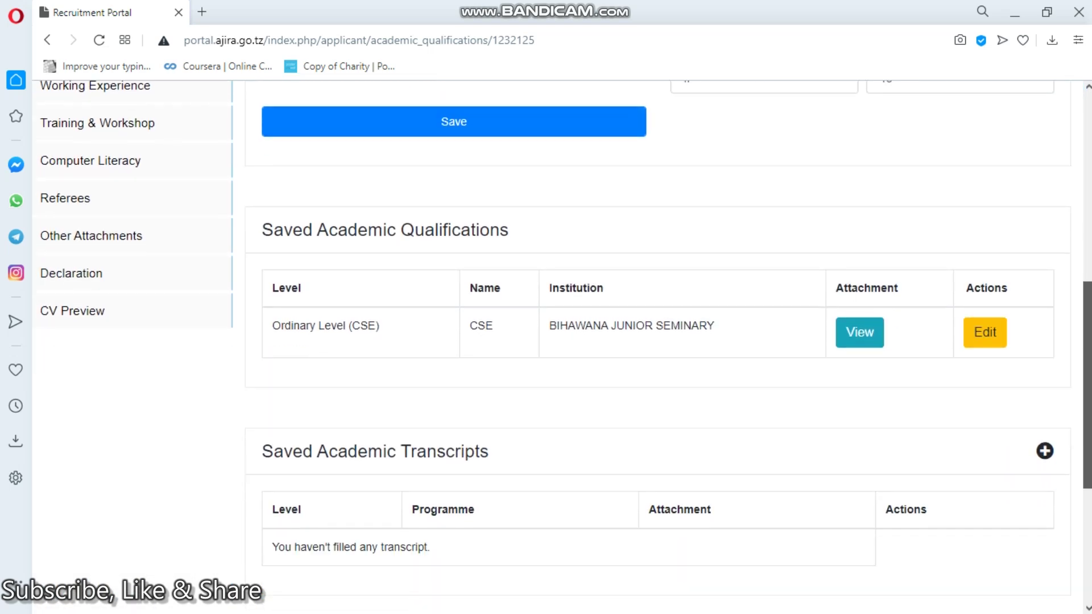
scroll(1073, 202, up, 10)
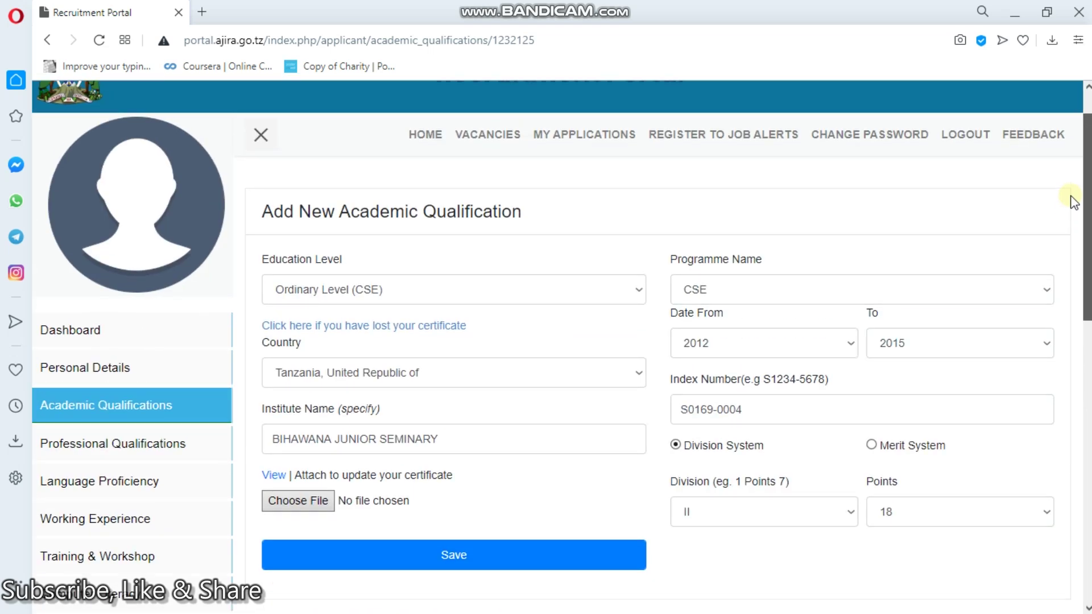
scroll(1072, 192, up, 1)
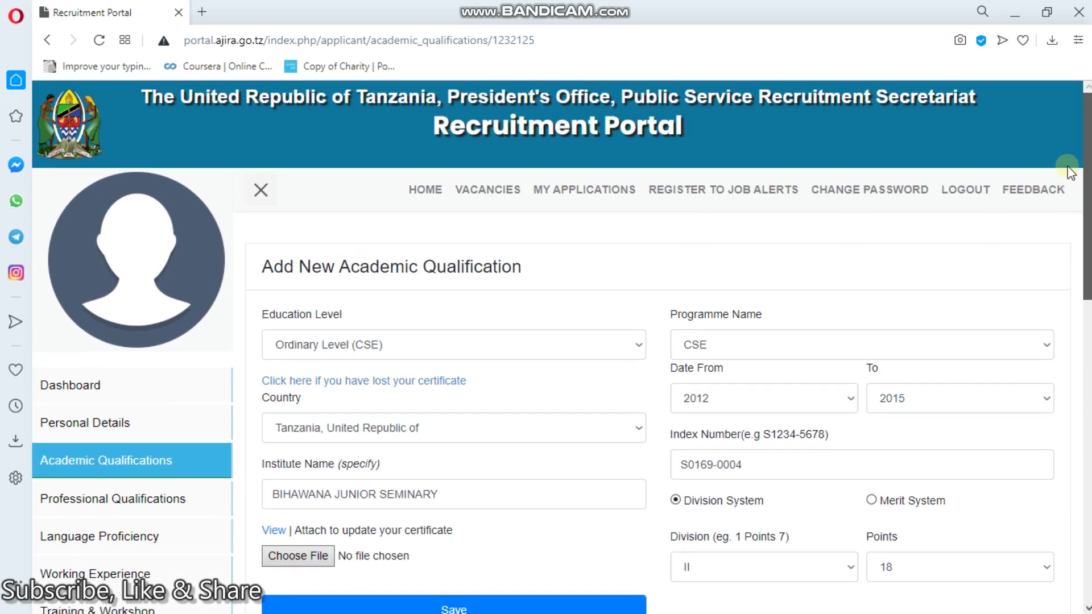
click(983, 195)
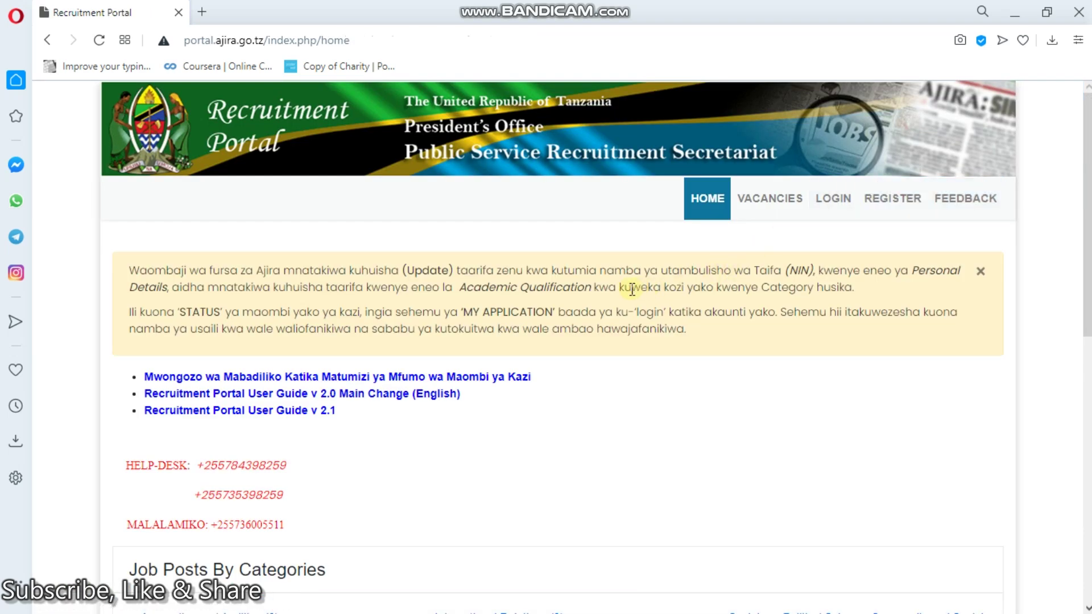
Step: Return to the public home page with the applicant account signed out
mouse_move(637, 6)
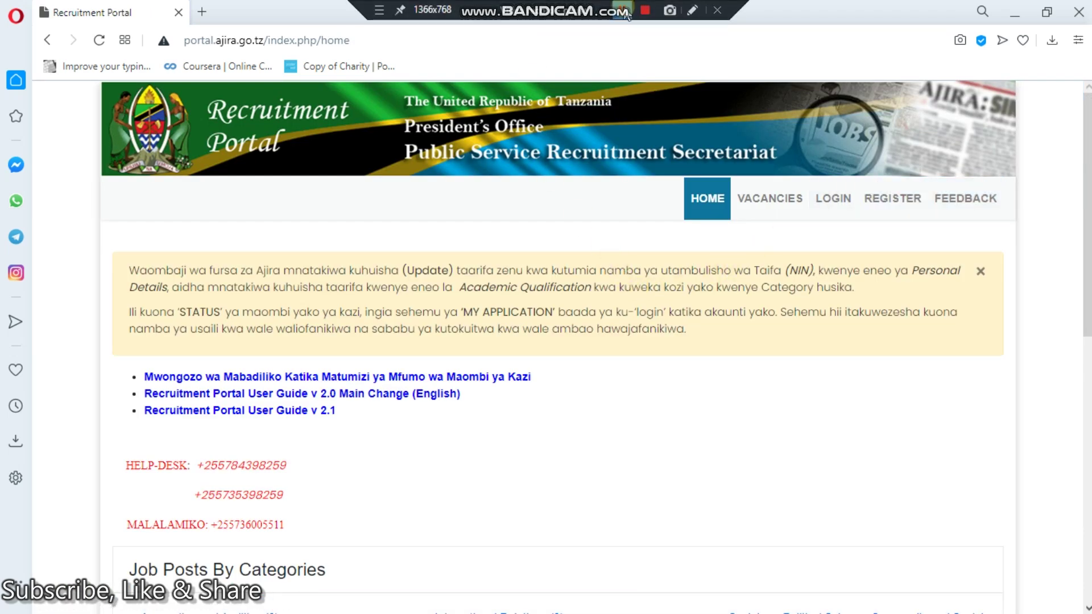